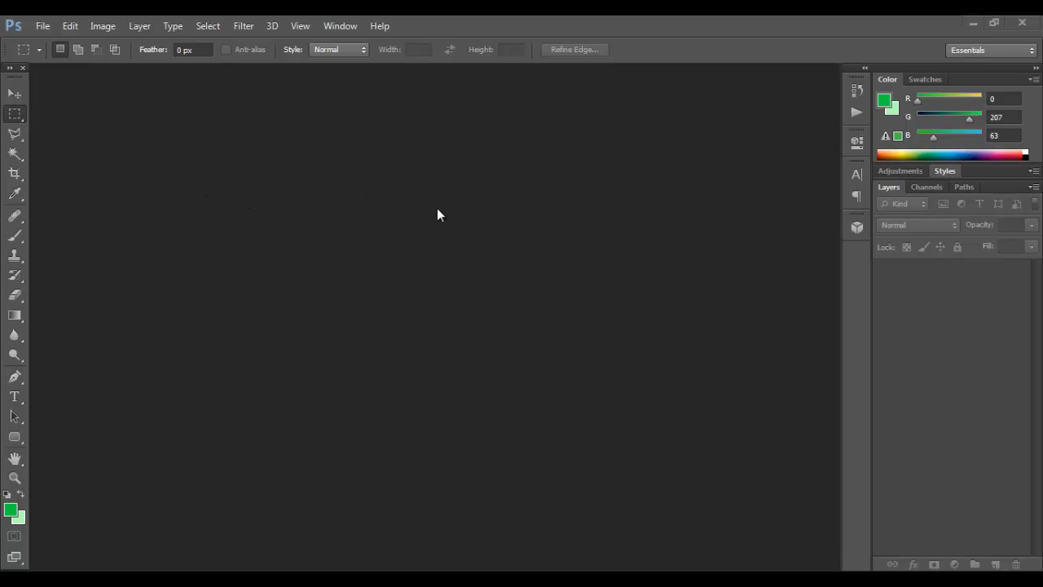
Step: Open the settings for creating a new document
left_click(41, 26)
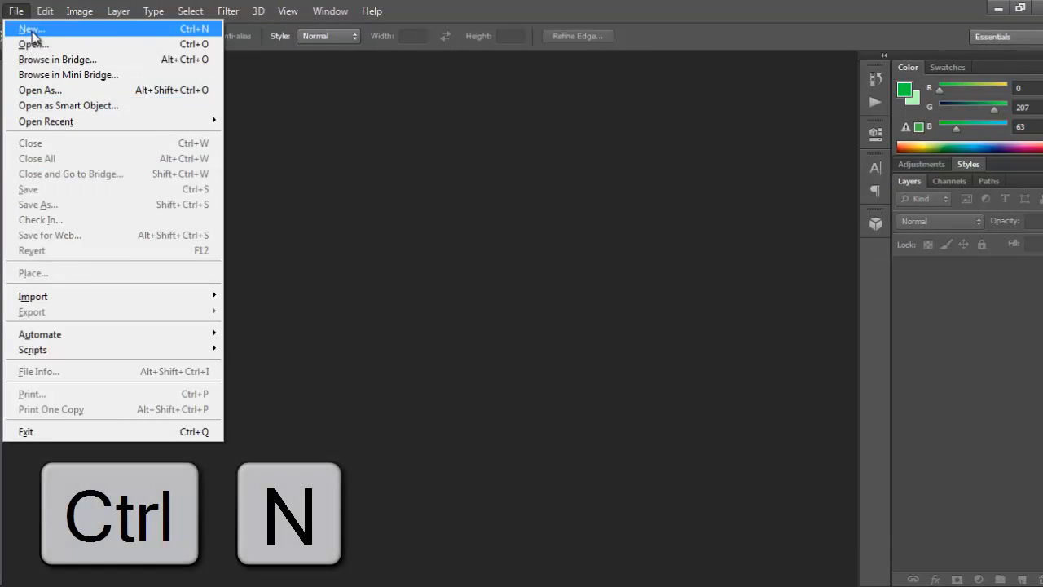
left_click(32, 31)
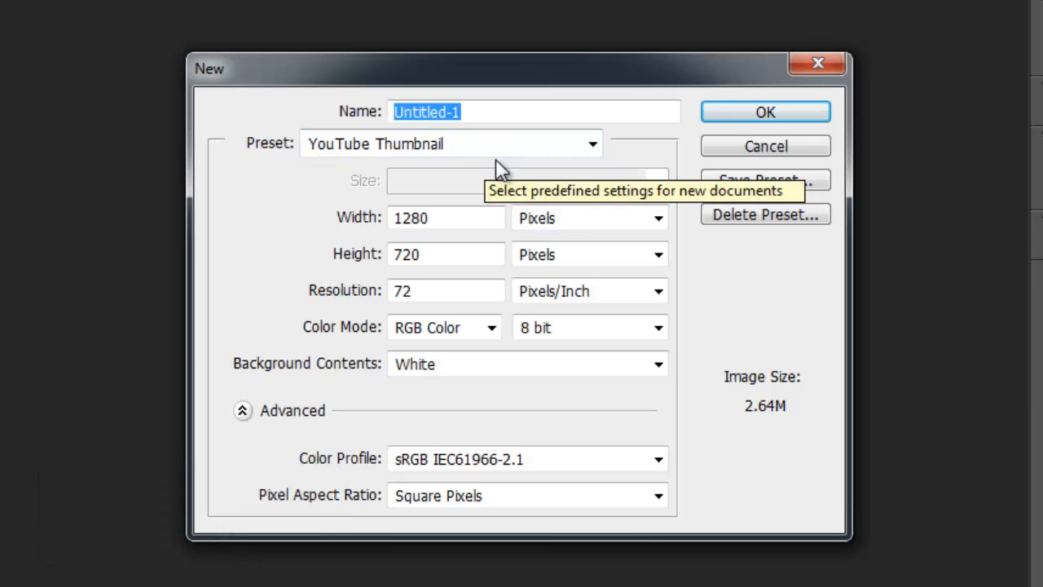
Step: Try the Default Photoshop Size preset for the new document, with width and height measured in pixels
left_click(592, 145)
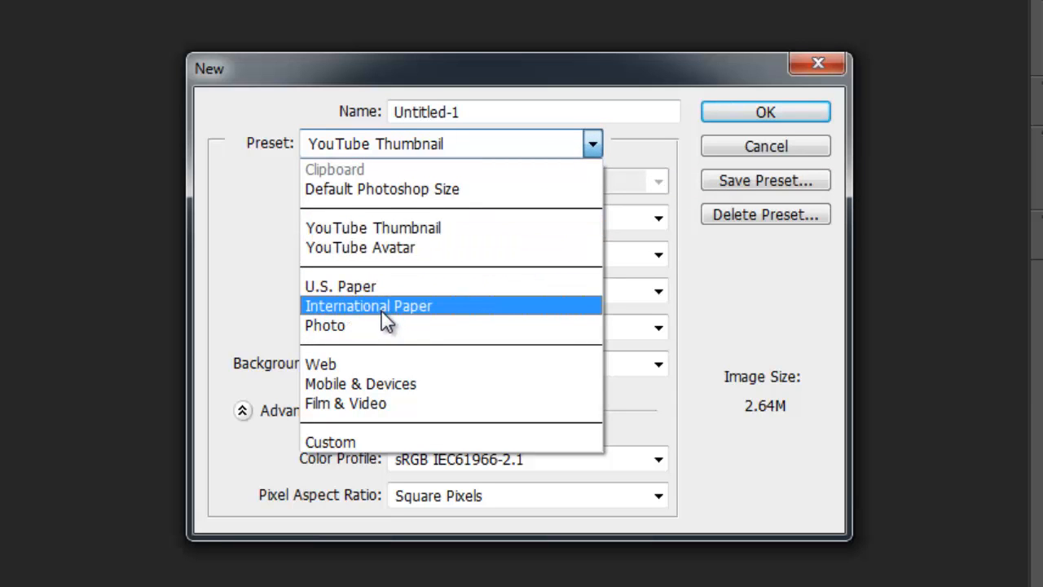
left_click(356, 190)
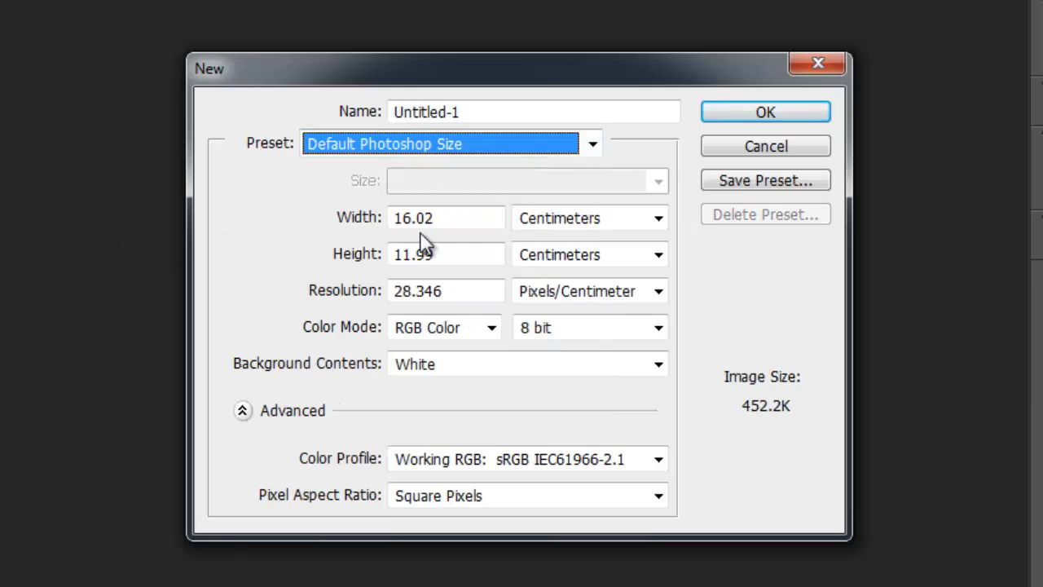
left_click(658, 220)
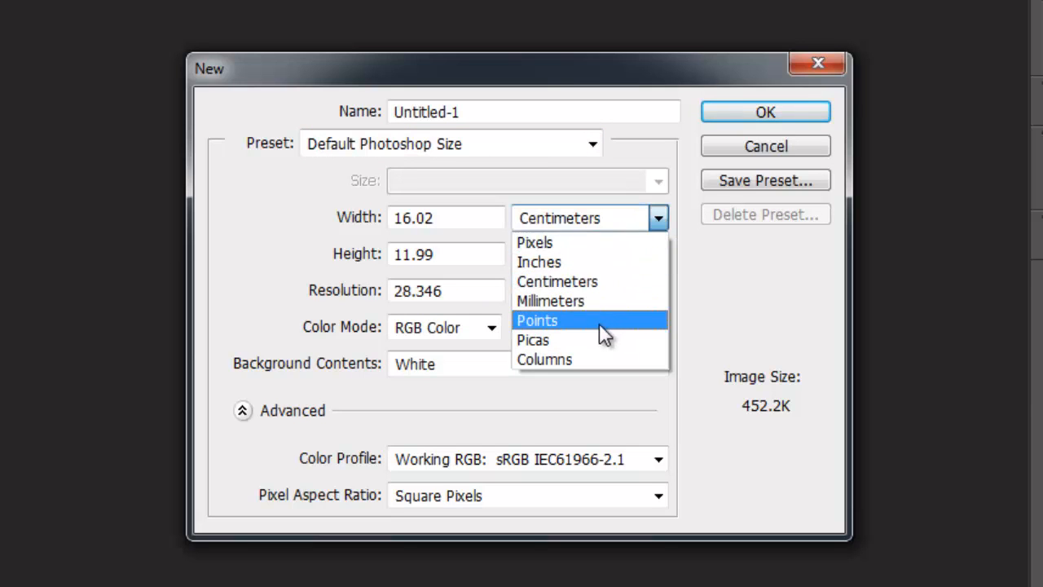
left_click(561, 243)
left_click(657, 256)
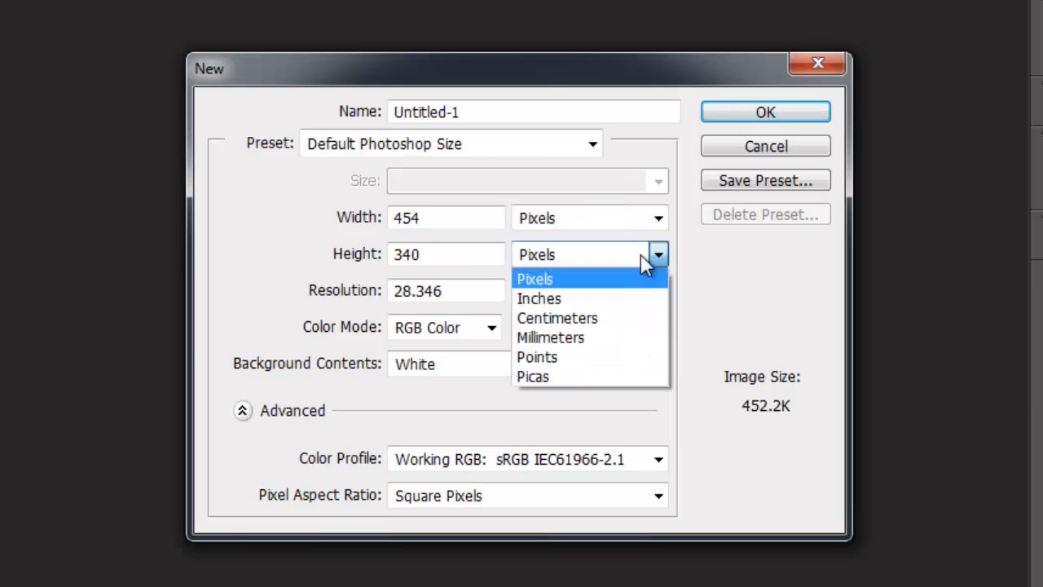
left_click(540, 278)
Step: Create the document from the YouTube Thumbnail preset, 1280 by 720 pixels, with the resolution set to 100 pixels/inch
left_click(588, 149)
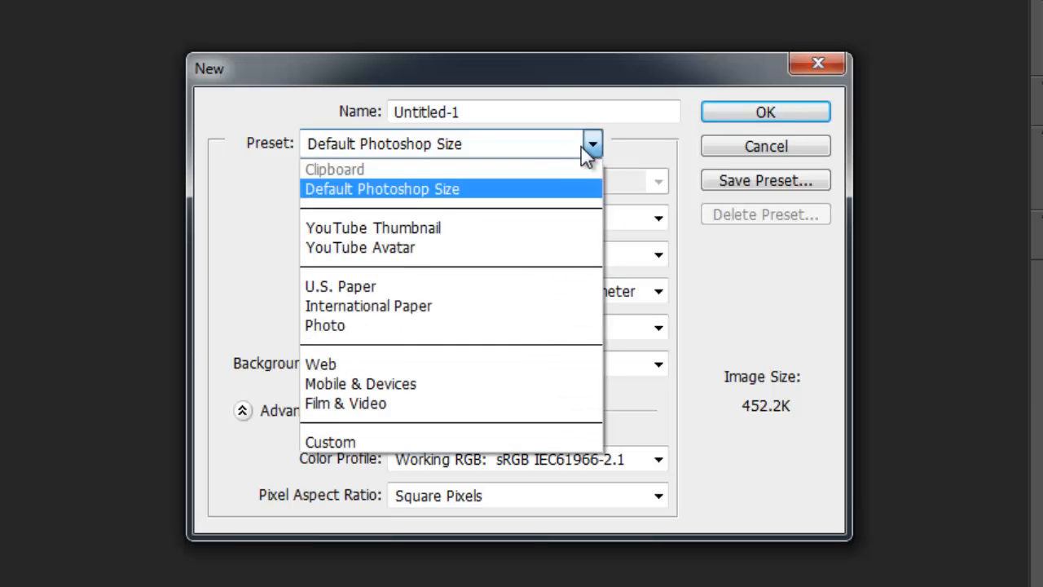
left_click(414, 232)
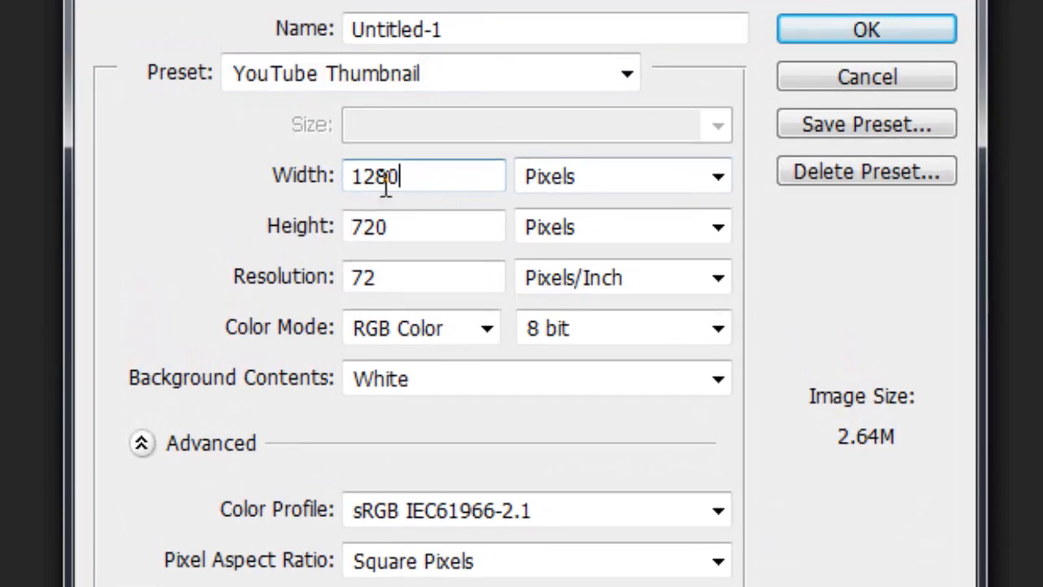
double_click(417, 219)
left_click(427, 186)
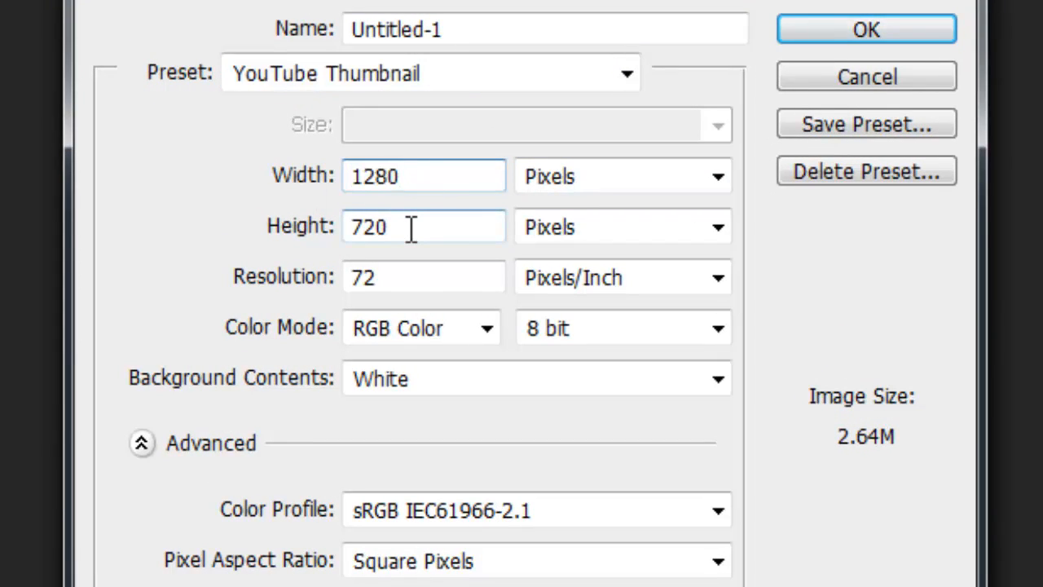
left_click(295, 281)
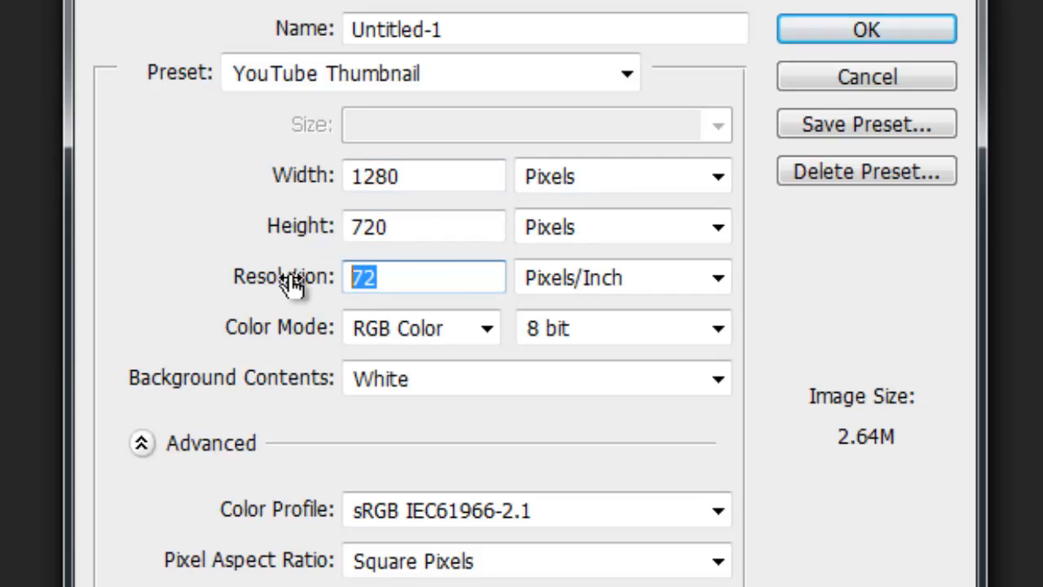
type("100")
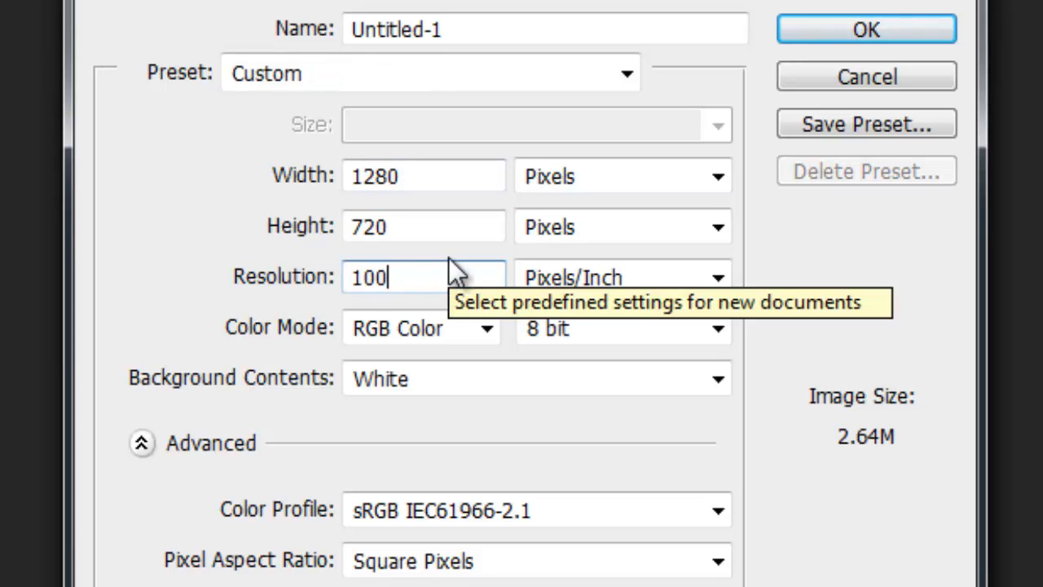
left_click(245, 276)
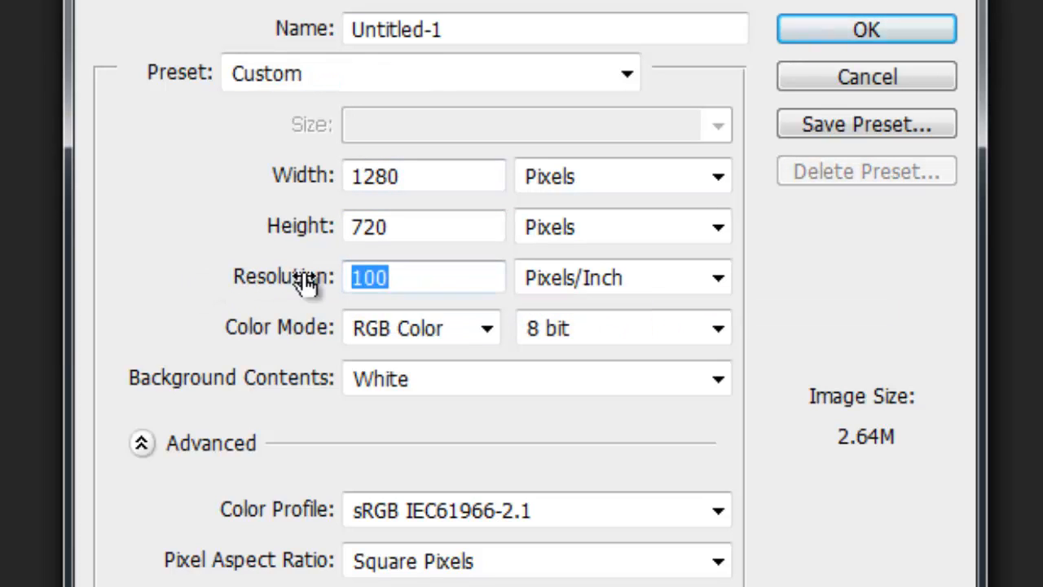
left_click(420, 284)
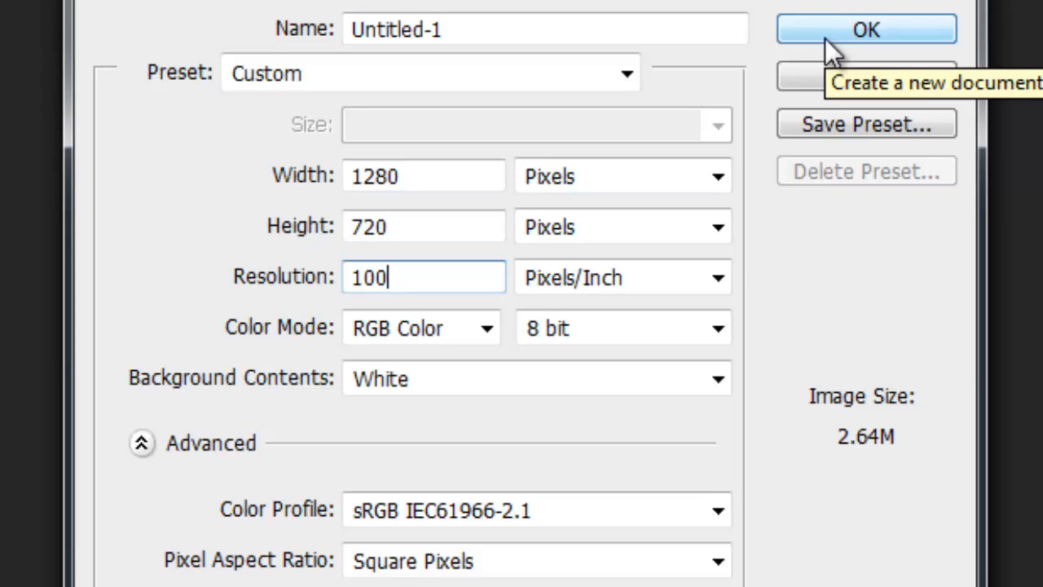
left_click(853, 33)
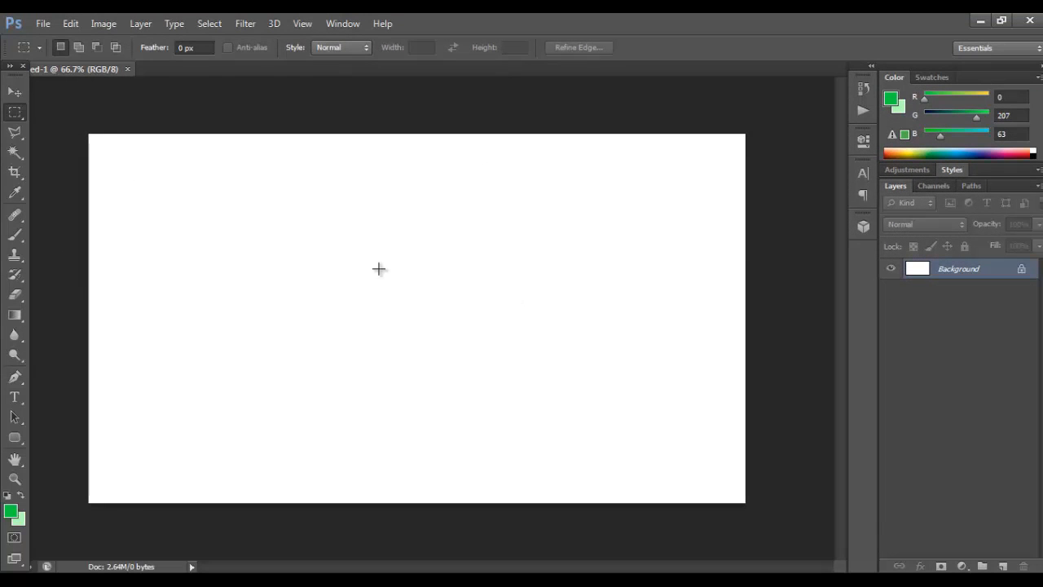
left_click(15, 92)
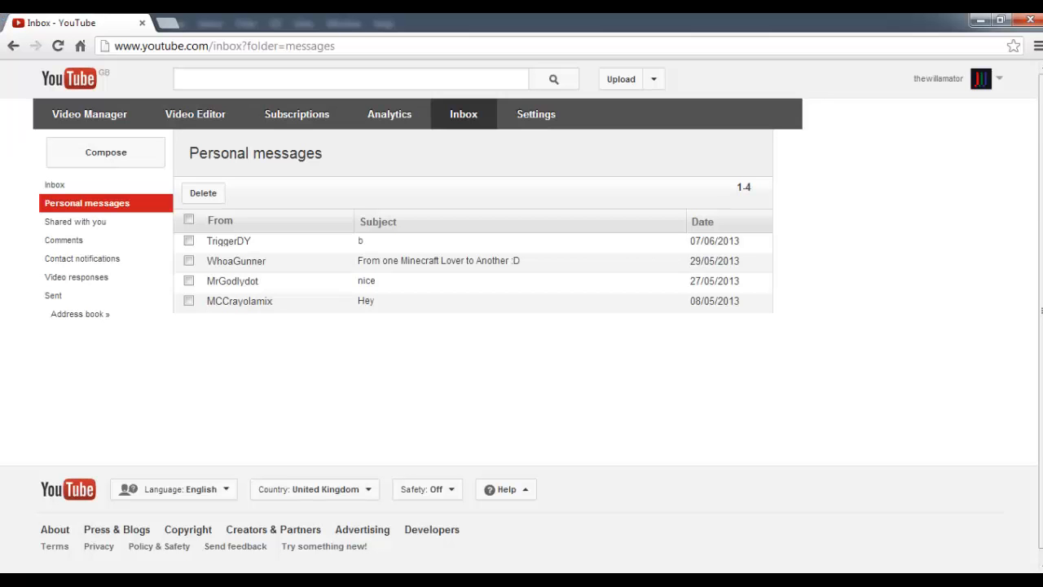
left_click(165, 23)
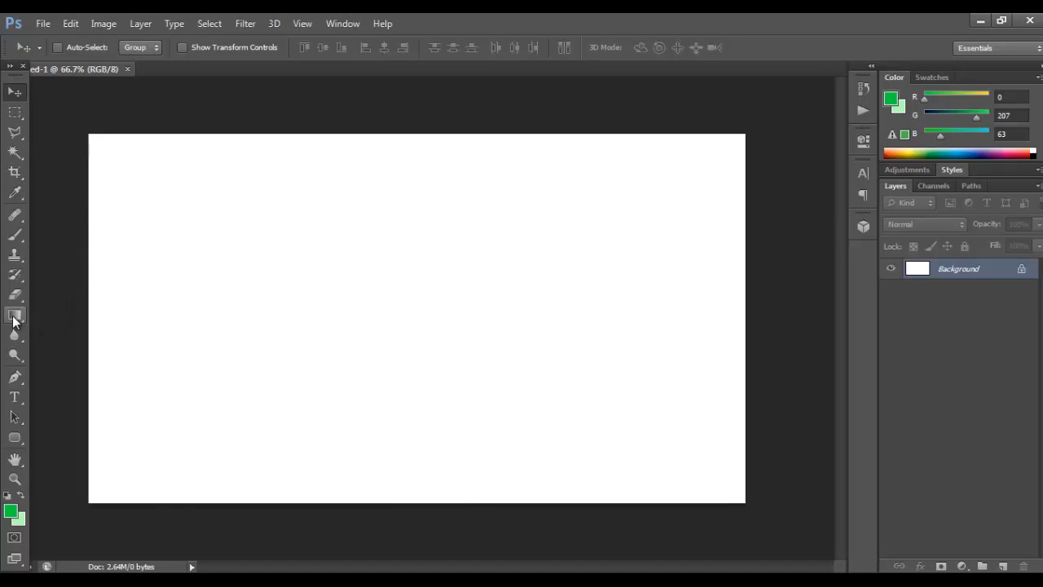
Step: Fill the canvas with a vertical linear gradient from dark green at its upper edge to light green at its lower edge
left_click(14, 317)
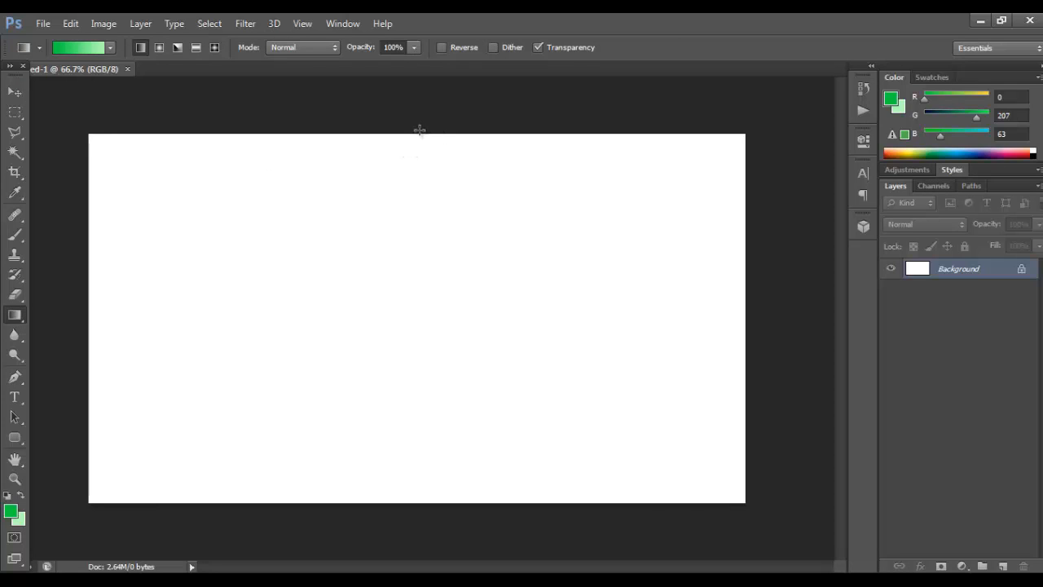
left_click_drag(422, 132, 417, 511)
Step: Apply a Square-type Wave filter to the gradient with 178 generators and a wavelength from 151 to 152
left_click(255, 23)
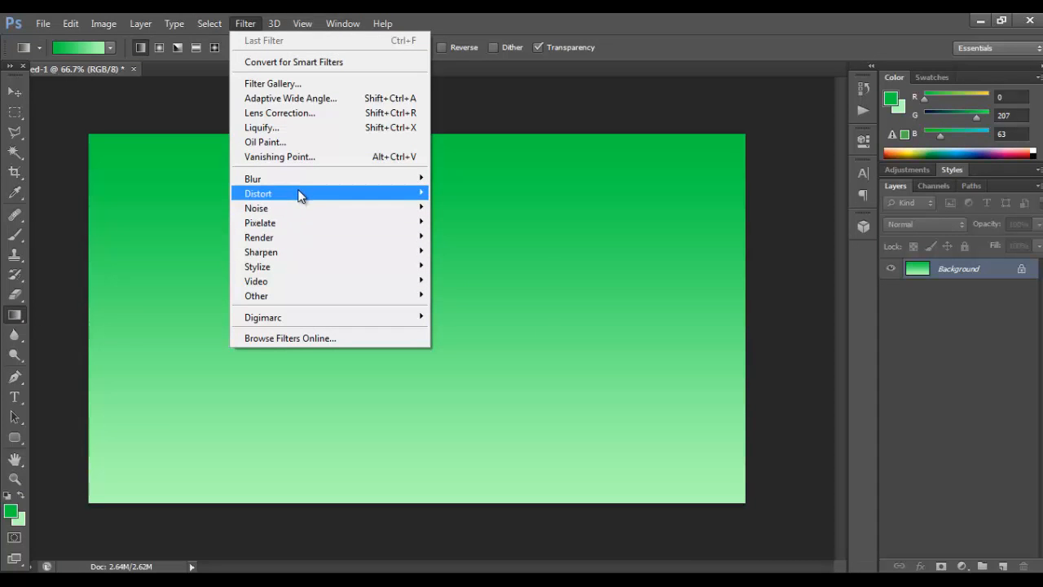
mouse_move(298, 194)
left_click(470, 297)
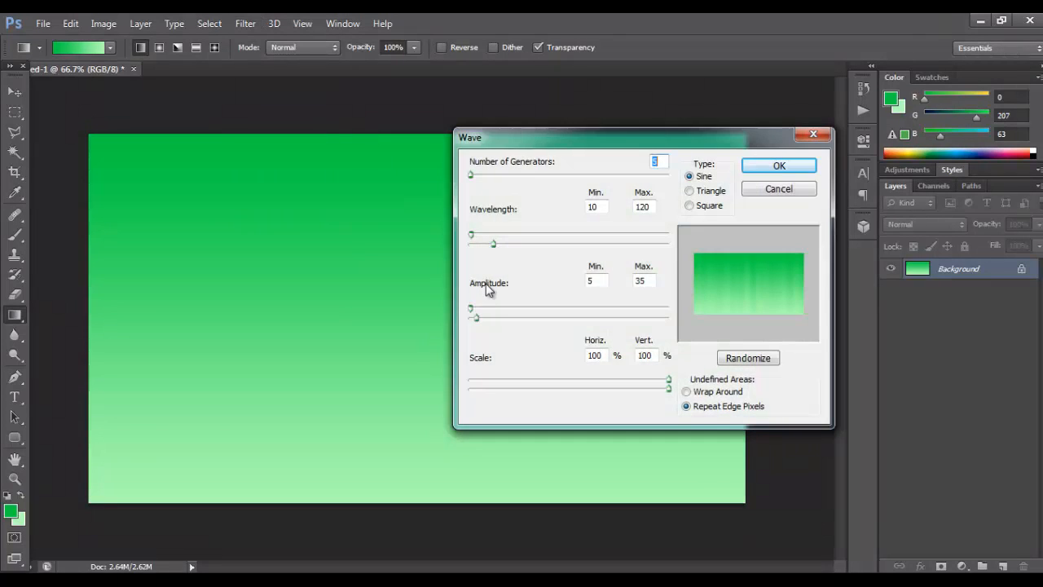
left_click(689, 205)
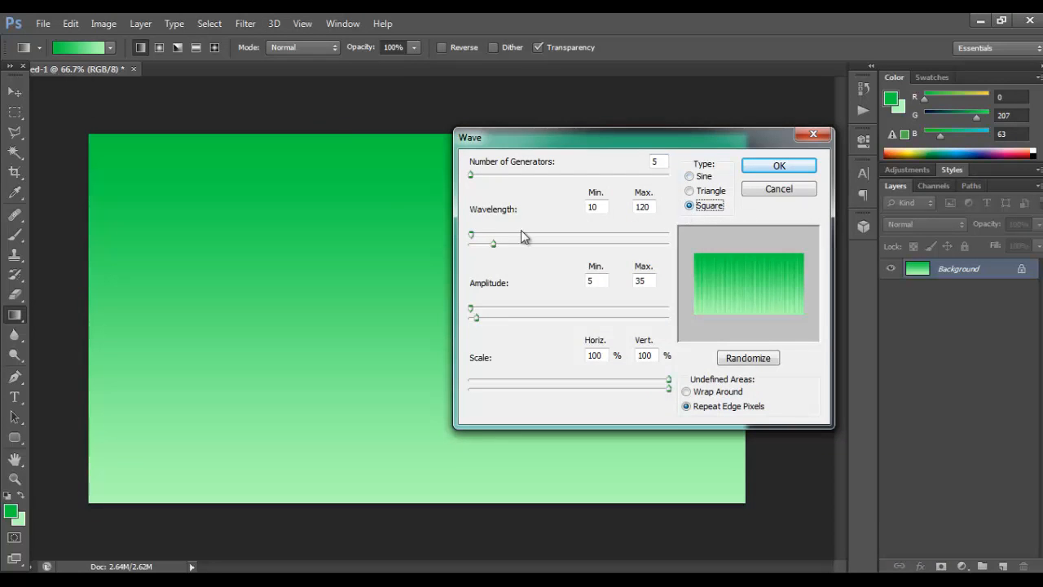
left_click_drag(471, 176, 505, 176)
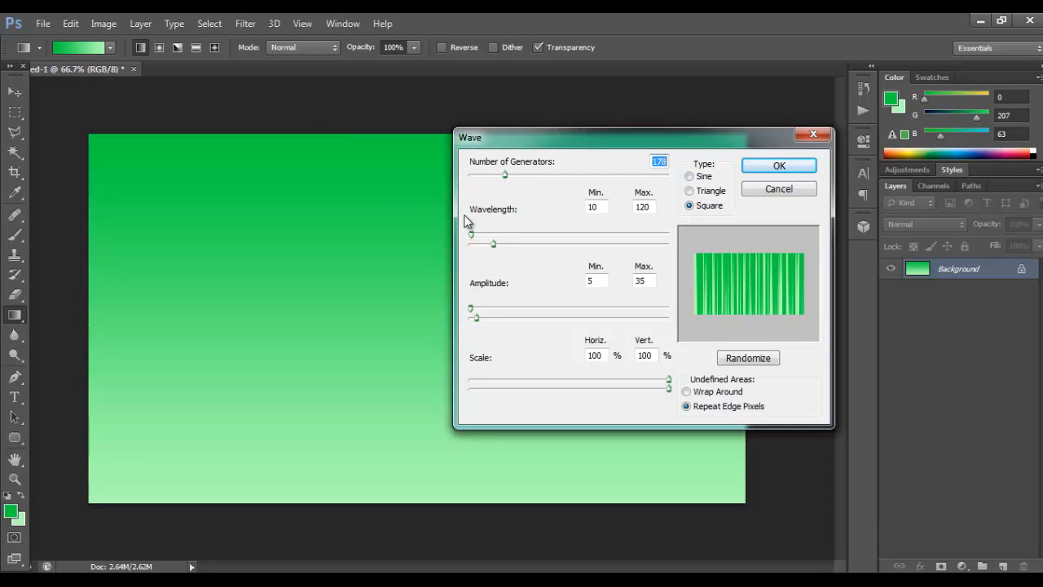
left_click_drag(470, 234, 498, 235)
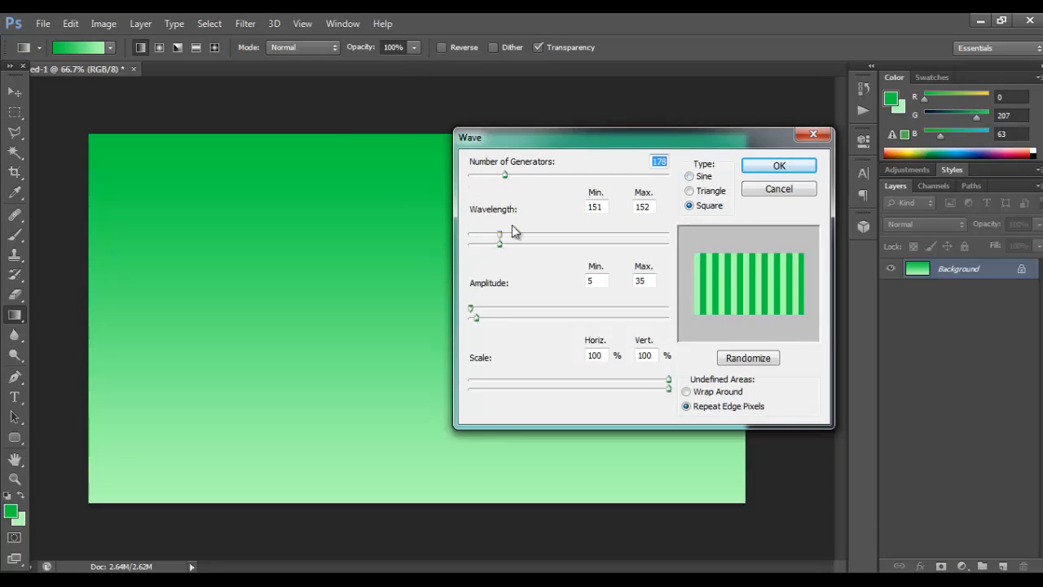
left_click(758, 165)
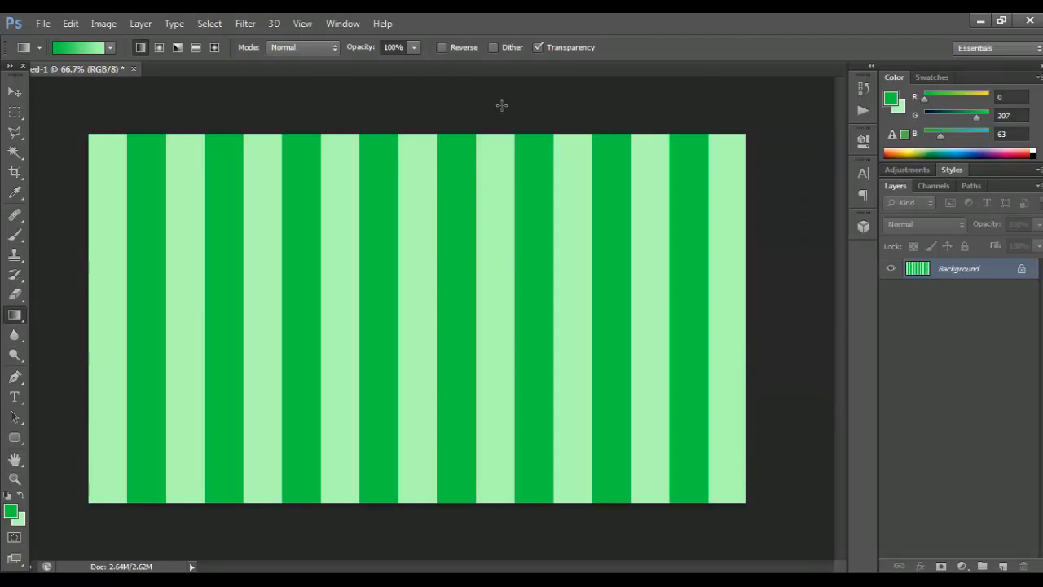
left_click(254, 23)
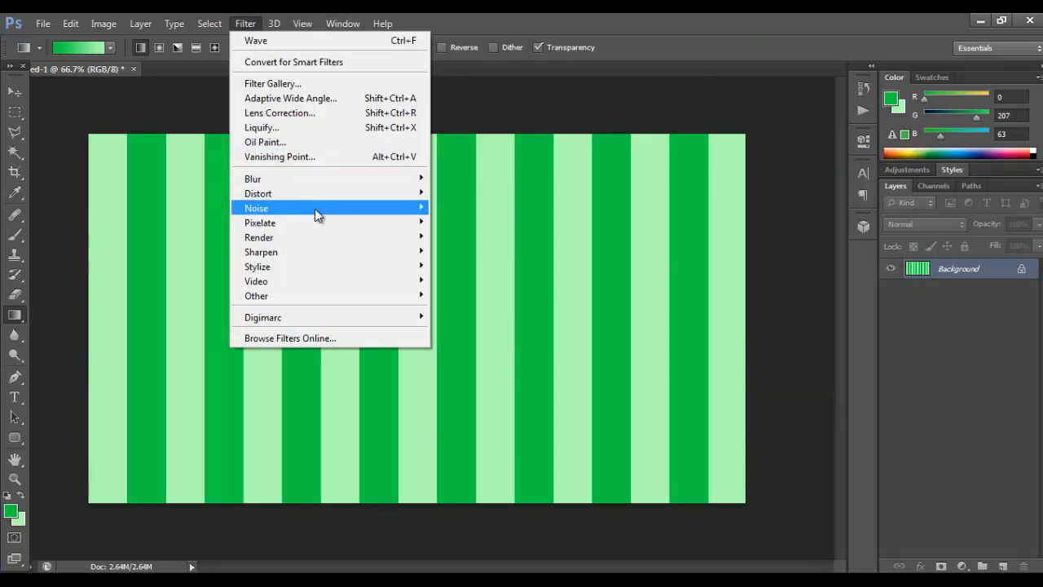
mouse_move(321, 223)
mouse_move(399, 195)
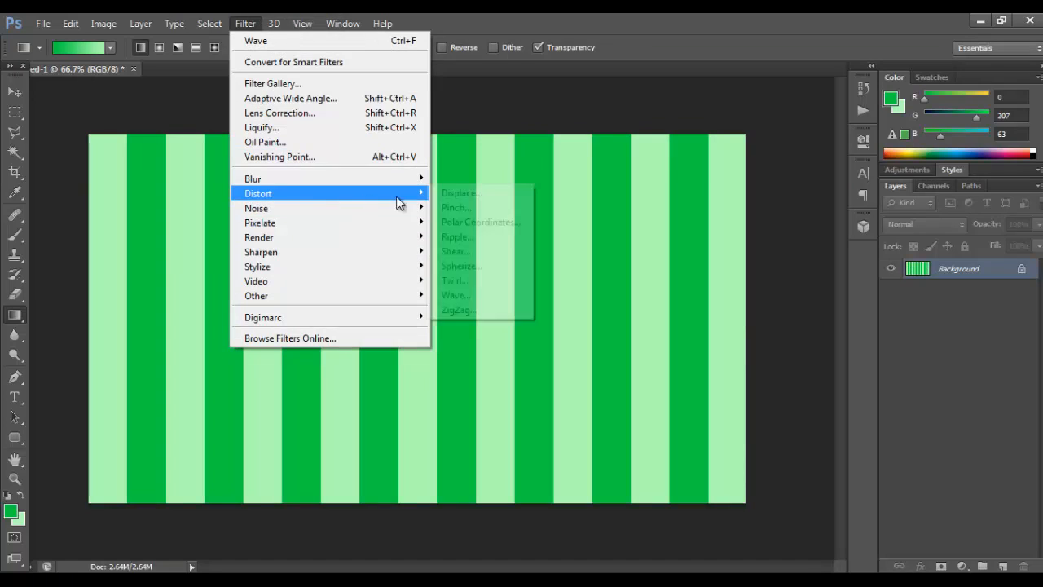
left_click(489, 222)
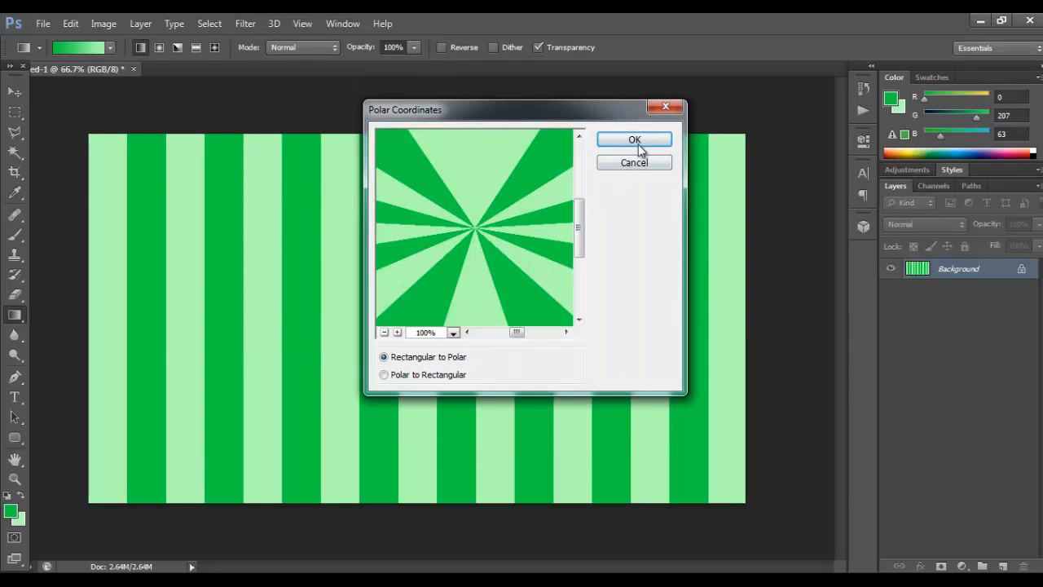
left_click(641, 165)
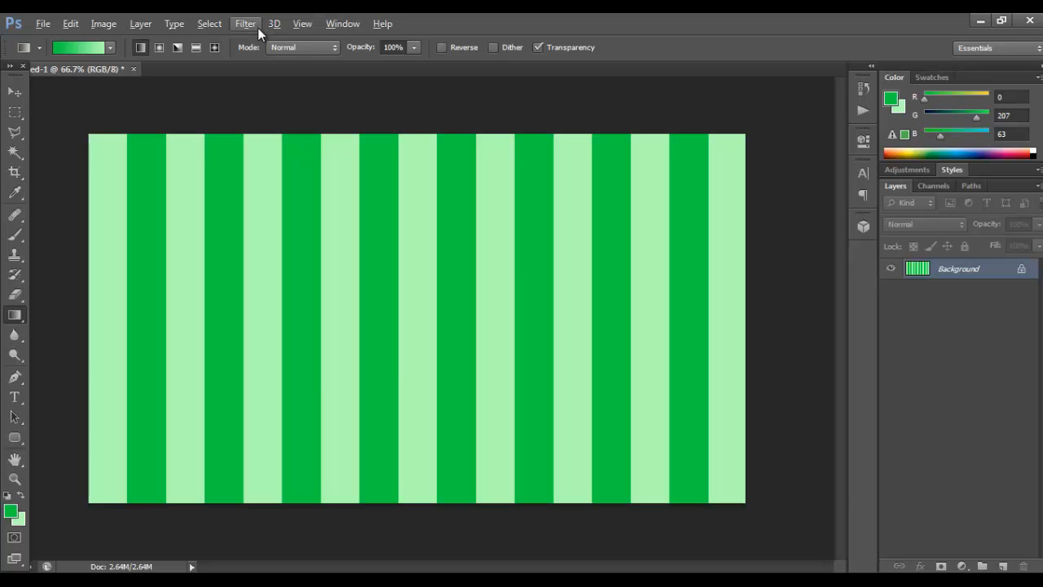
Step: Undo the Wave filter and reapply it to the gradient with a wavelength from 132 to 133
key("ctrl+z")
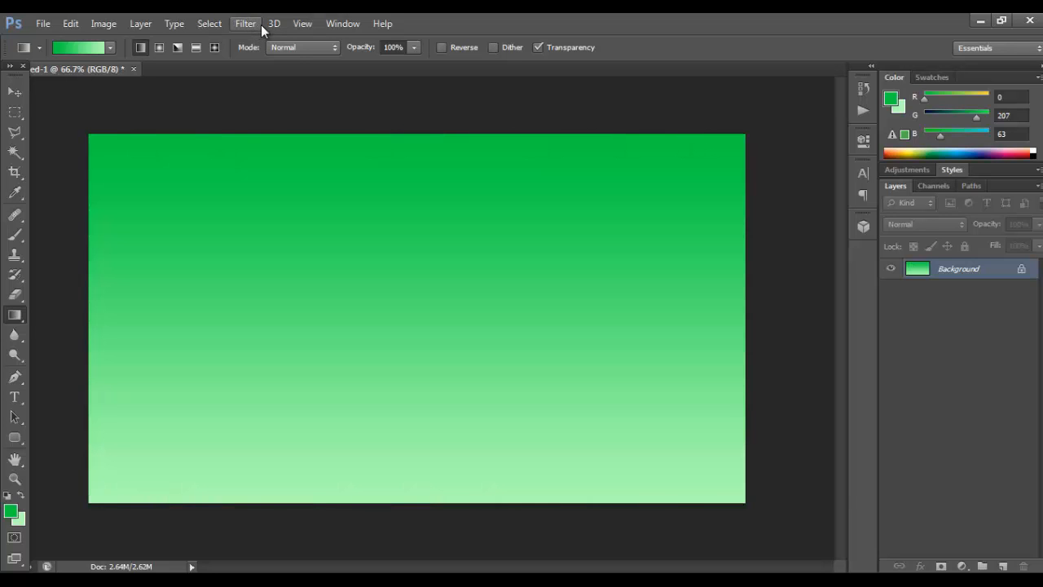
left_click(261, 24)
mouse_move(326, 196)
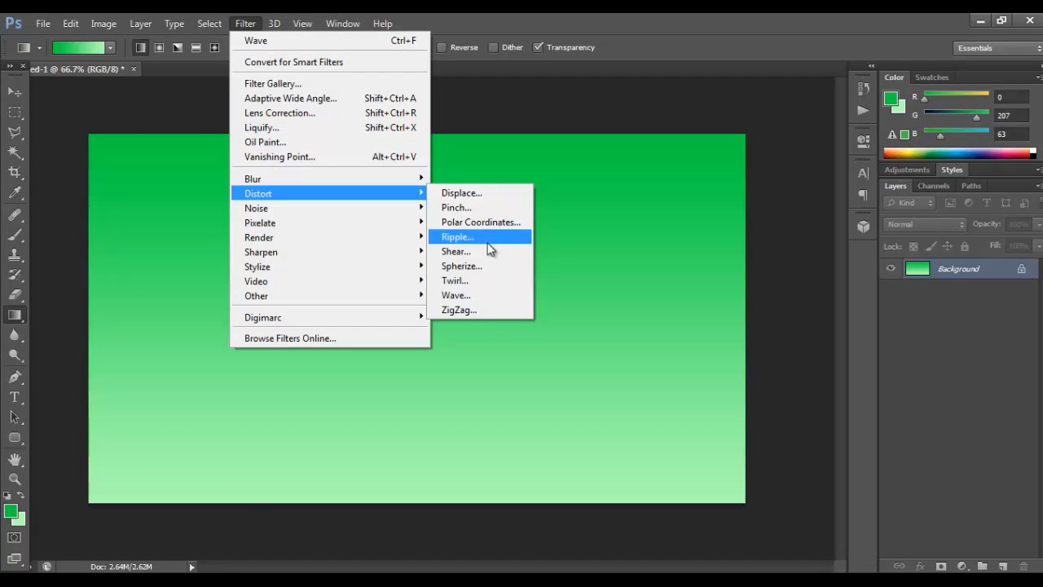
left_click(460, 295)
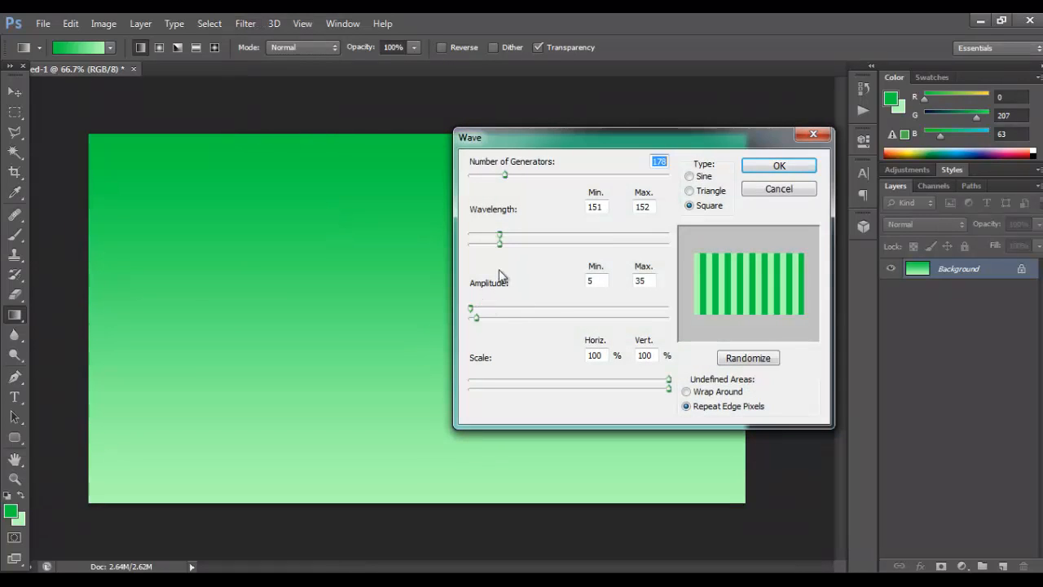
mouse_move(501, 243)
left_mouse_down()
mouse_move(531, 239)
mouse_move(496, 246)
left_mouse_up()
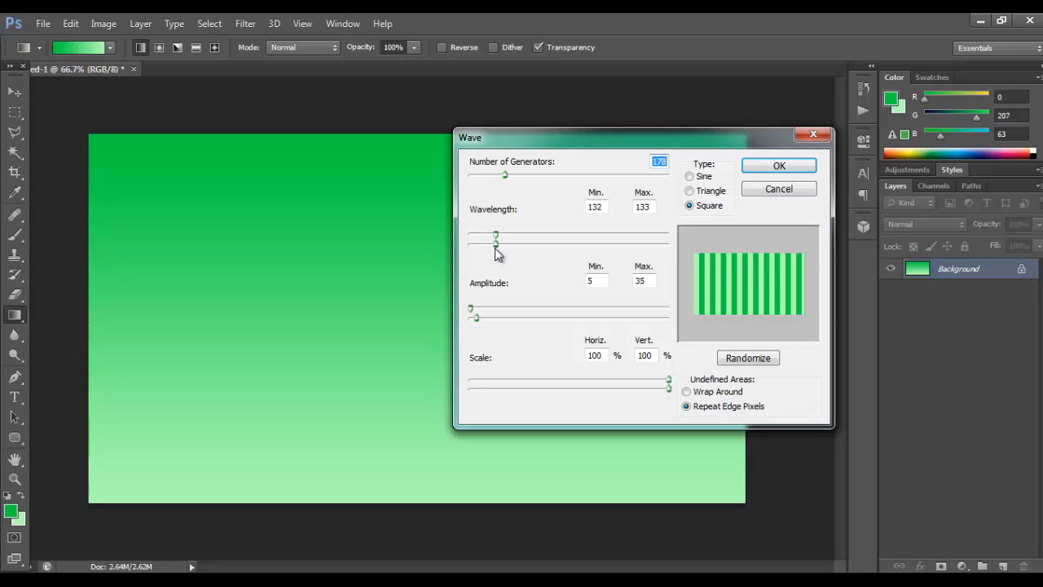
left_click(777, 167)
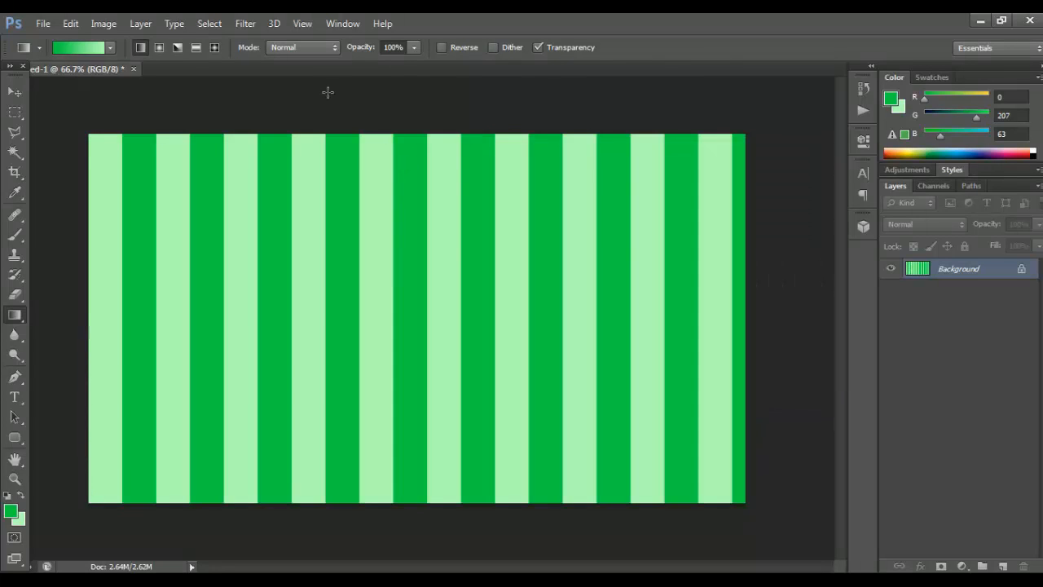
Step: Turn the vertical stripes into a sunburst with the Polar Coordinates filter, using Rectangular to Polar
left_click(259, 23)
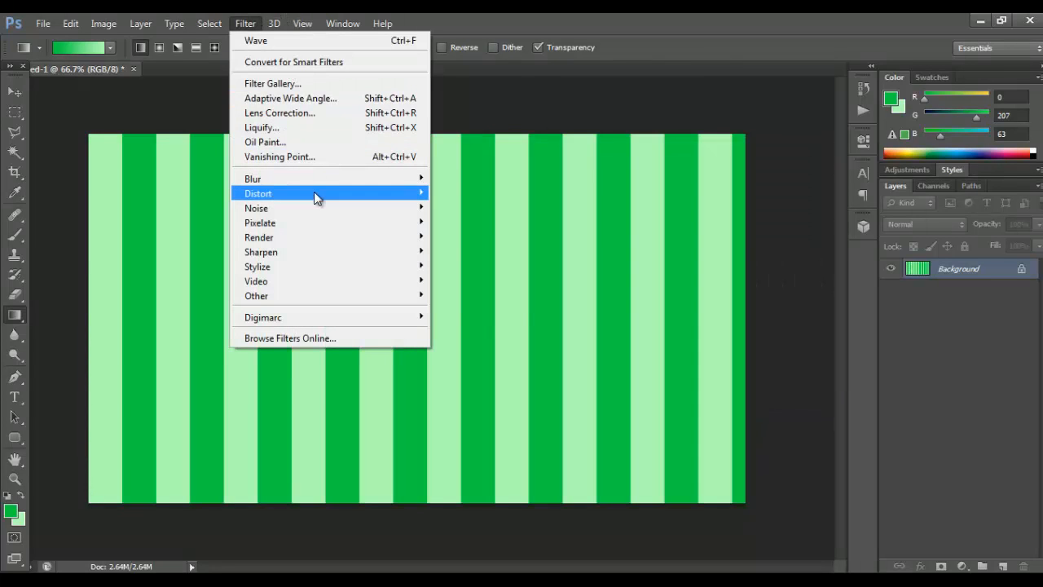
mouse_move(314, 191)
left_click(468, 222)
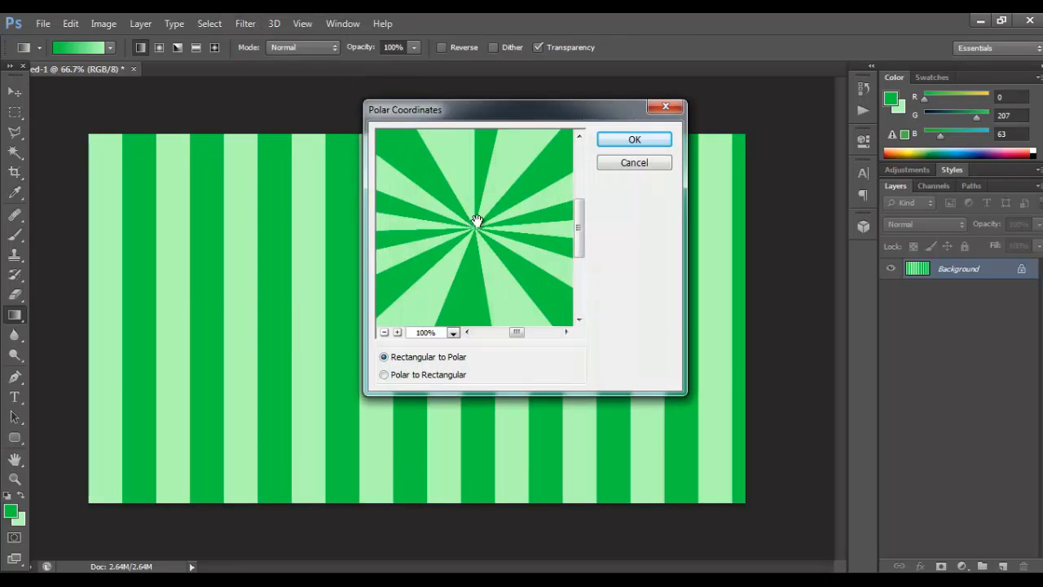
left_click(634, 139)
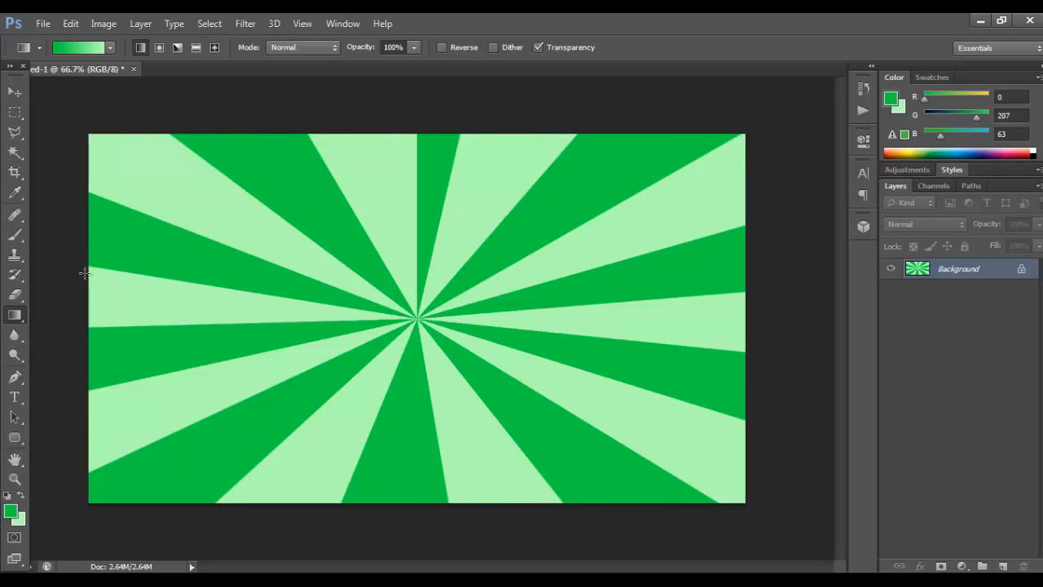
Step: Draw a wide text box across the upper half of the canvas
left_click(15, 397)
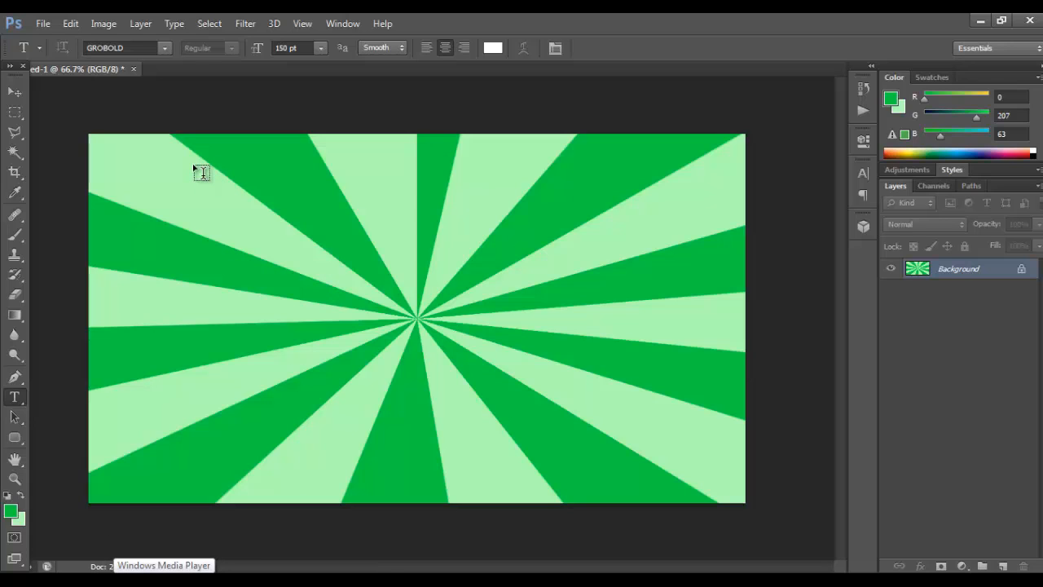
left_click_drag(140, 147, 481, 279)
left_click_drag(675, 308, 729, 324)
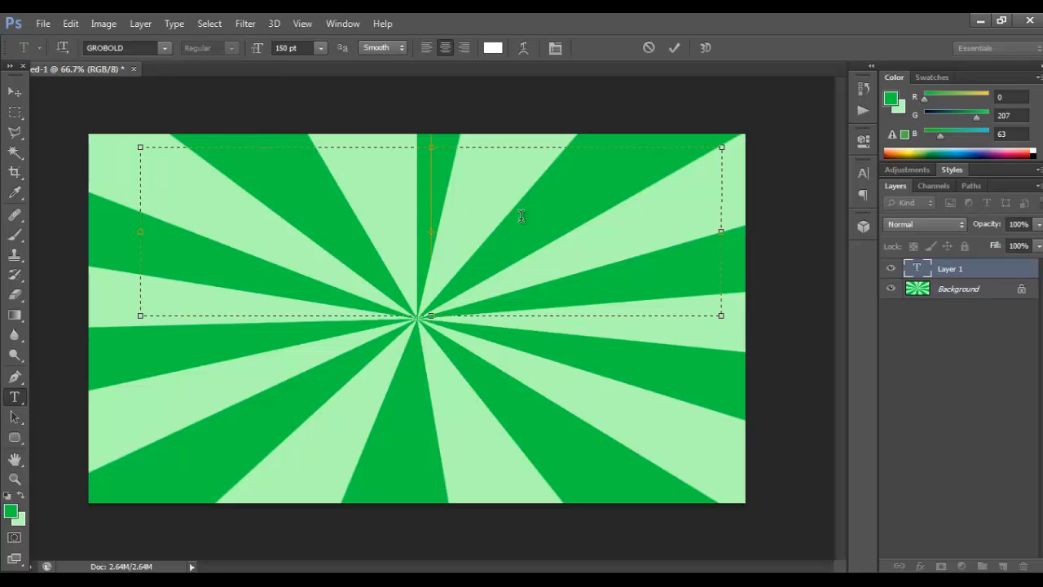
type("P")
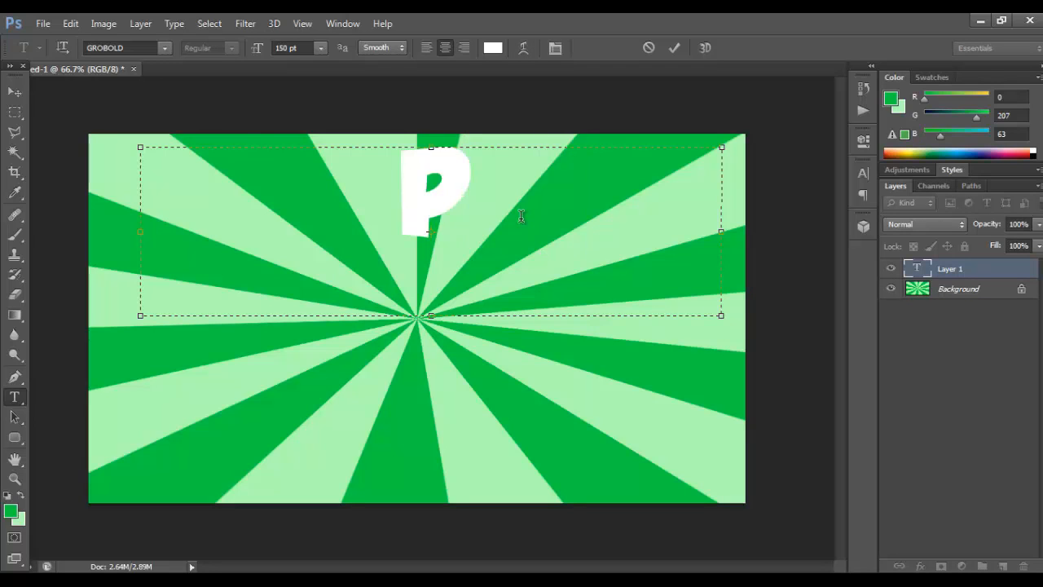
type("hrtoi")
key("BackSpace")
key("BackSpace")
key("BackSpace")
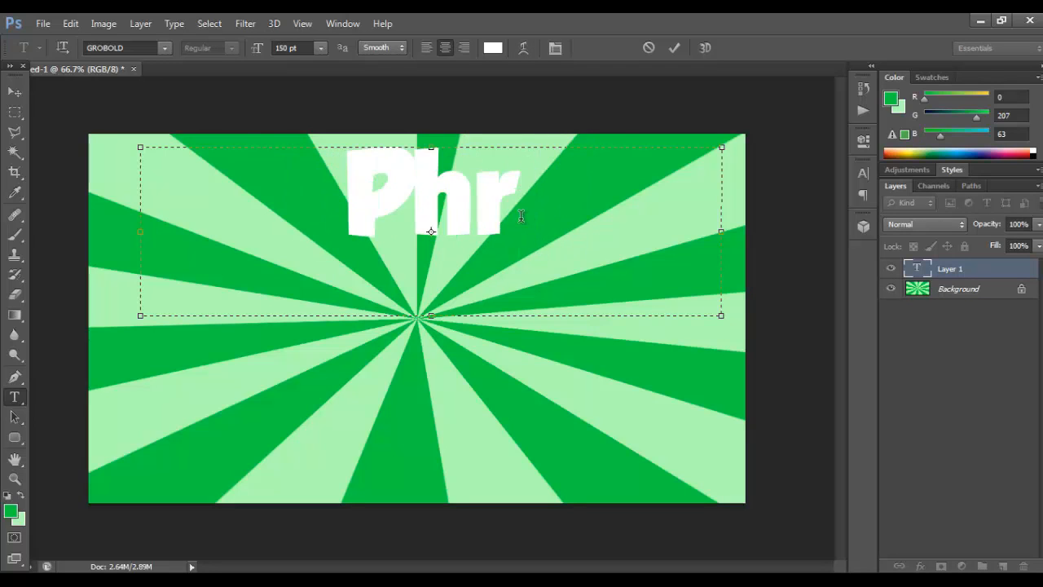
key("BackSpace")
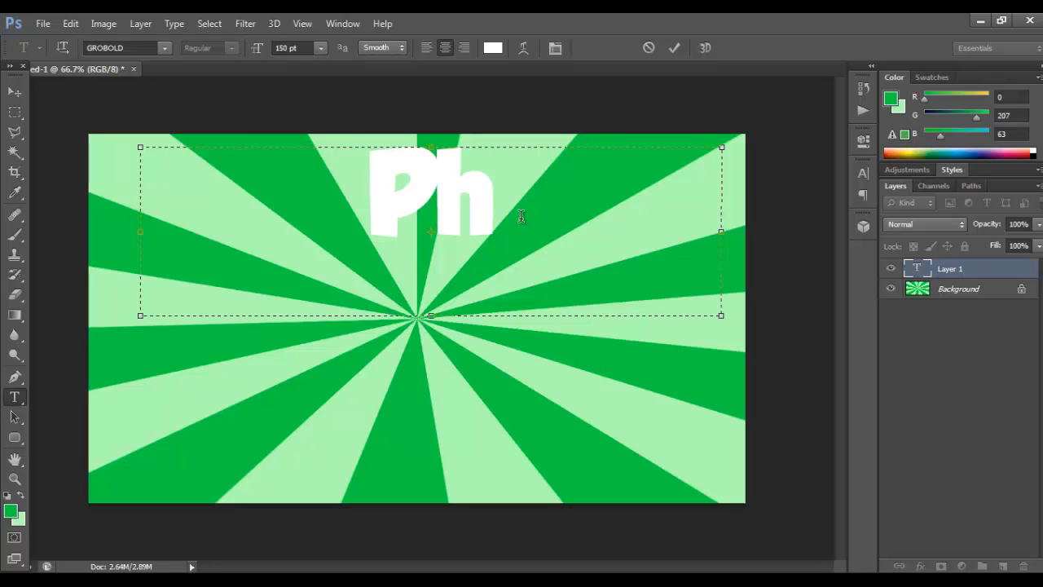
key("BackSpace")
key("BackSpace")
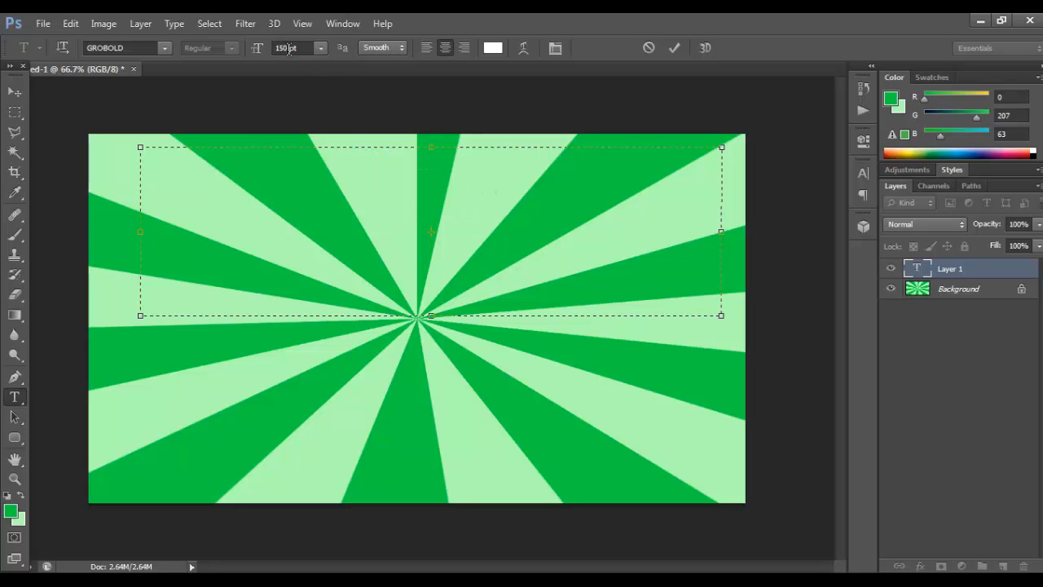
Step: Set the font size to 100 pt and enter the title "Photoshop Tutorial" with each word on its own line
left_click_drag(290, 49, 275, 49)
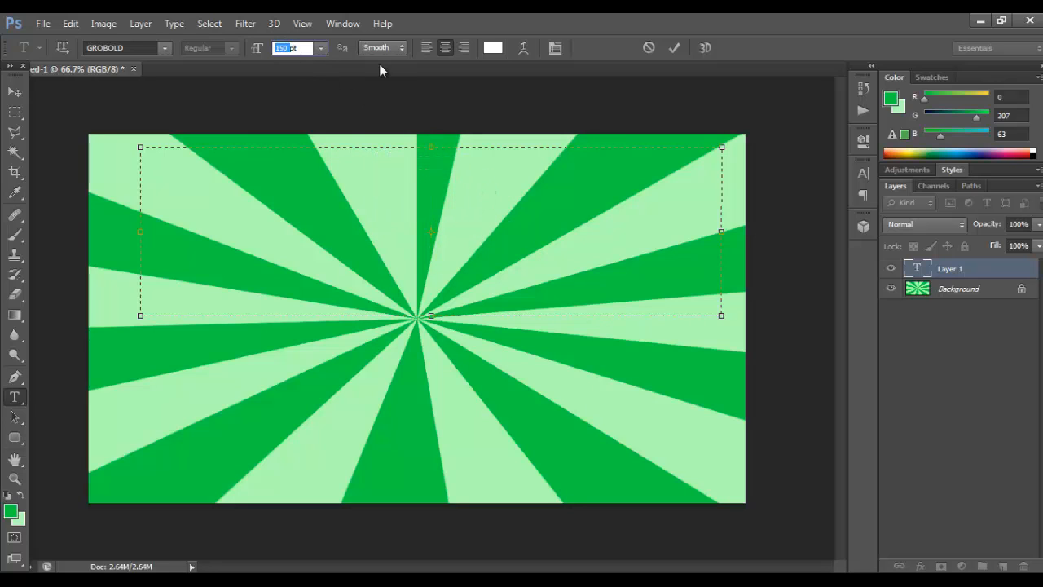
type("100")
key("Return")
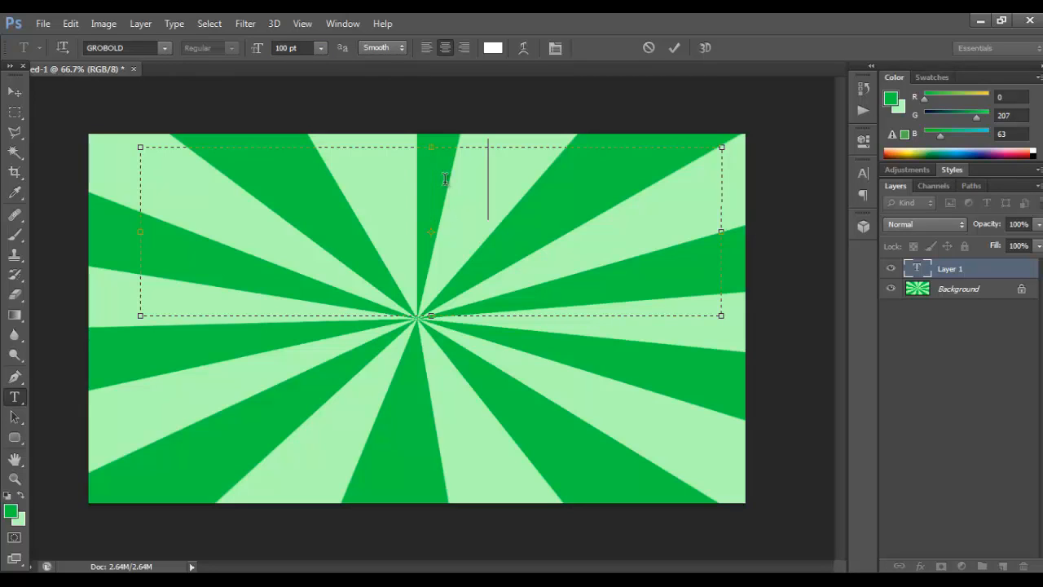
type("too")
key("BackSpace")
key("BackSpace")
key("BackSpace")
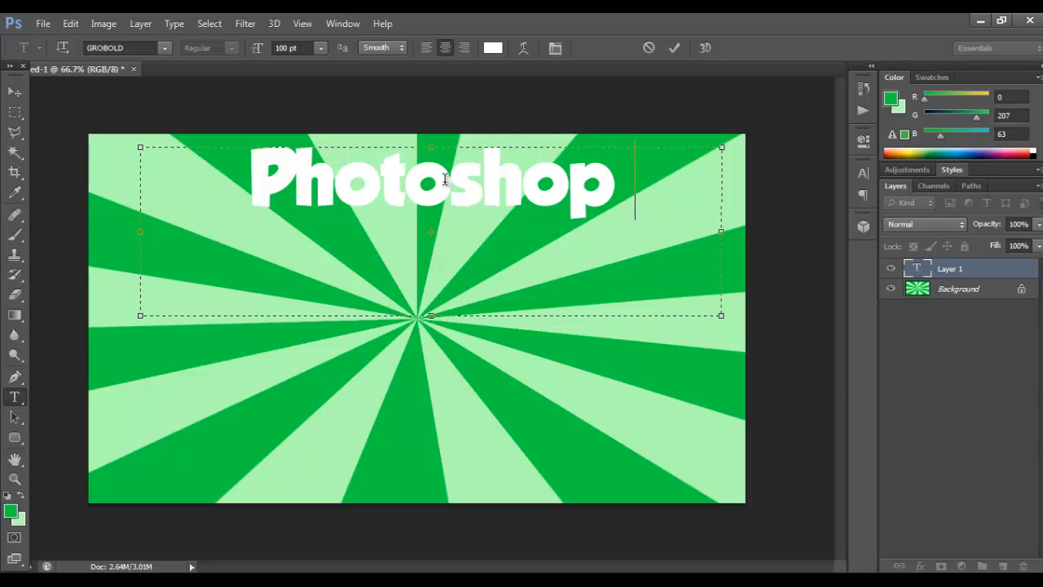
type("Tutorial")
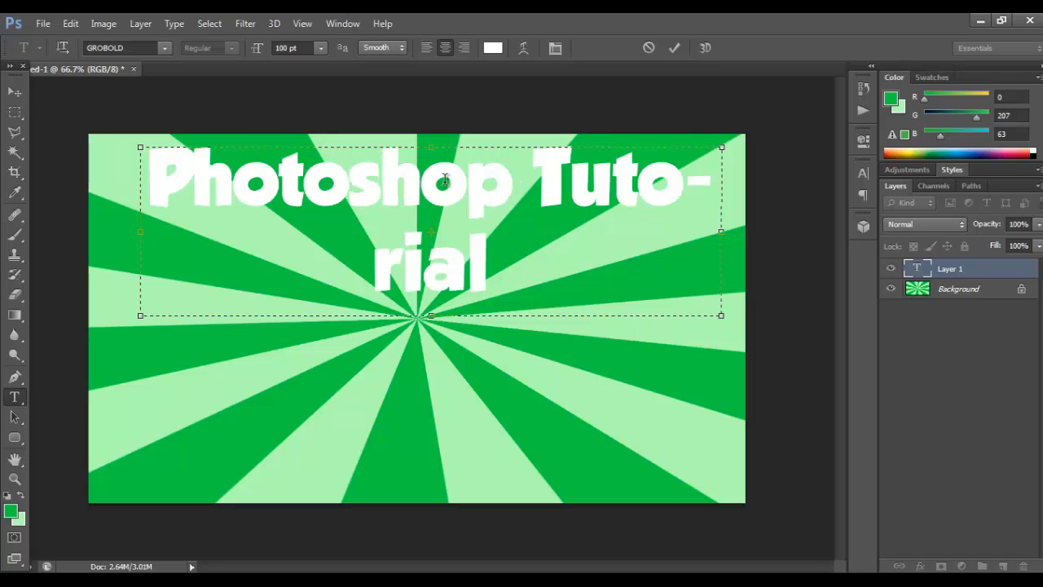
left_click(541, 188)
key("Return")
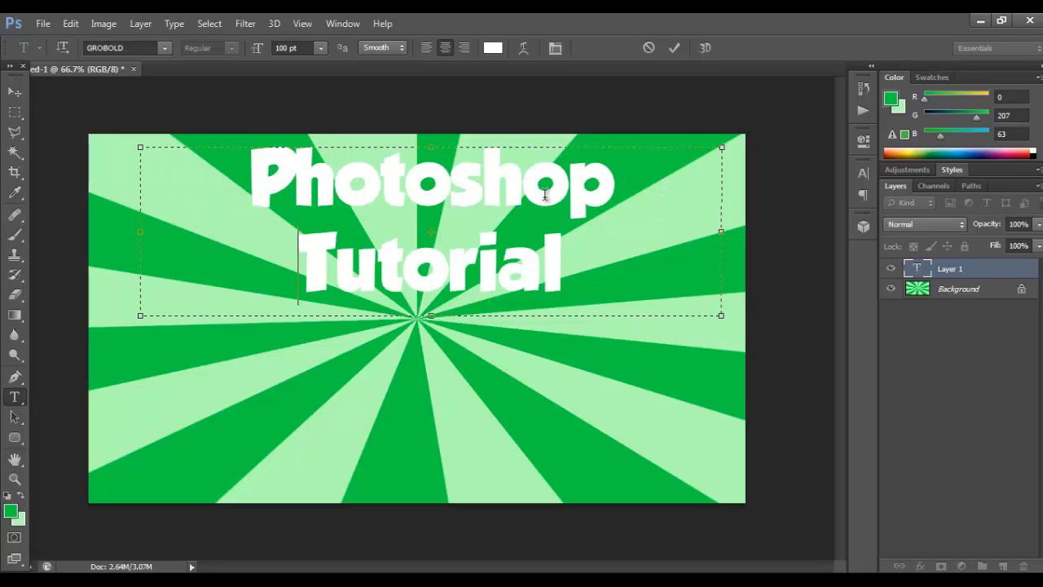
Step: Move the "Photoshop Tutorial" title slightly down and to the left on the canvas
left_click(15, 92)
left_click_drag(359, 182, 352, 193)
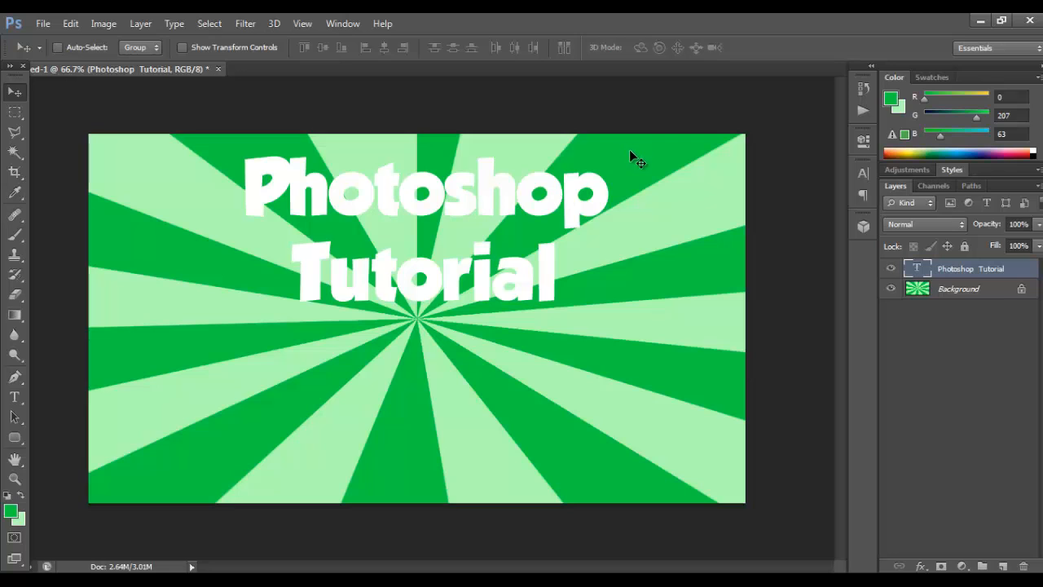
scroll(599, 175, "down", 5)
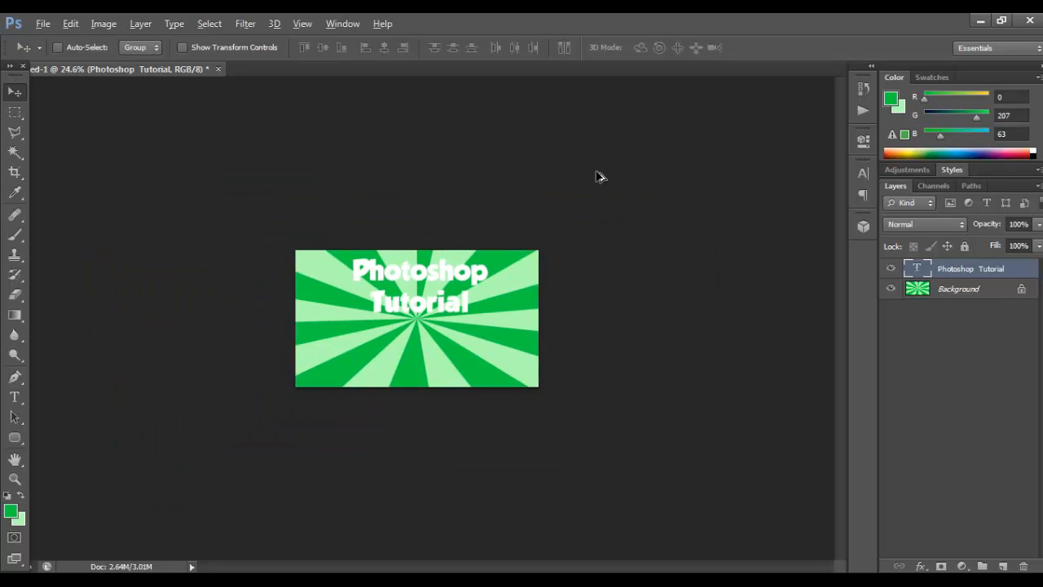
scroll(599, 175, "up", 1)
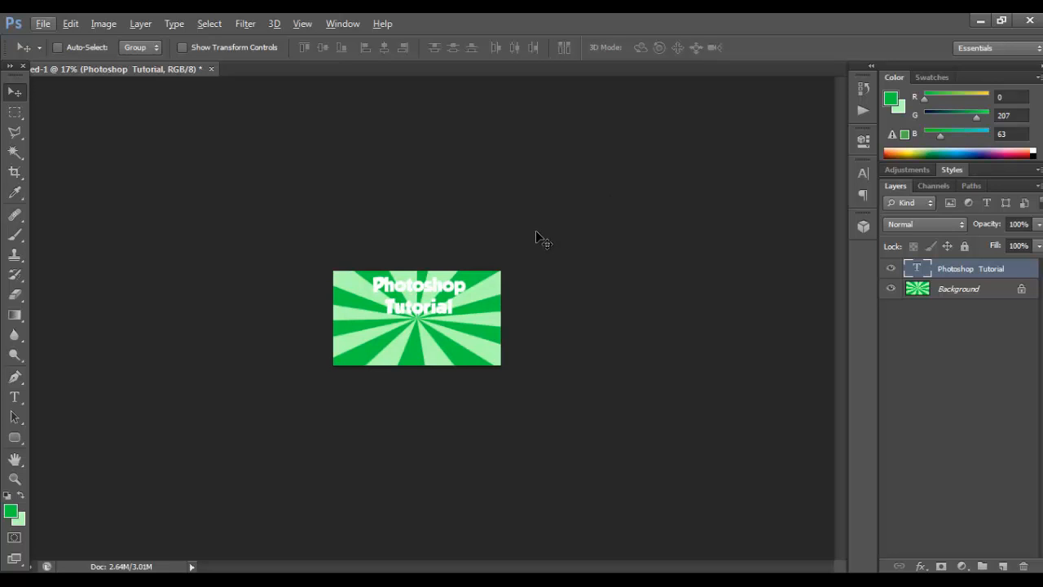
scroll(538, 238, "up", 5)
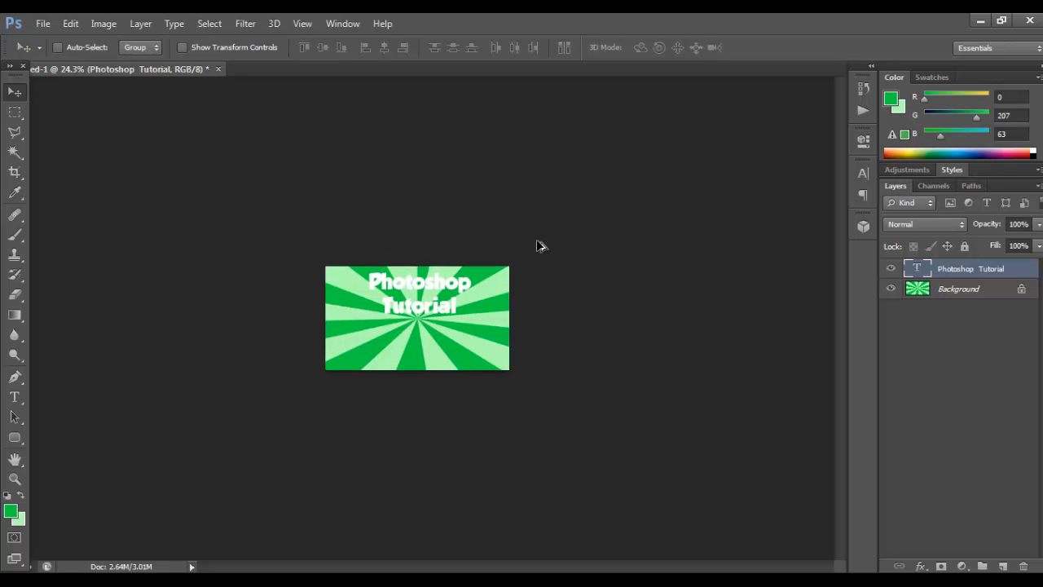
scroll(529, 257, "up", 1)
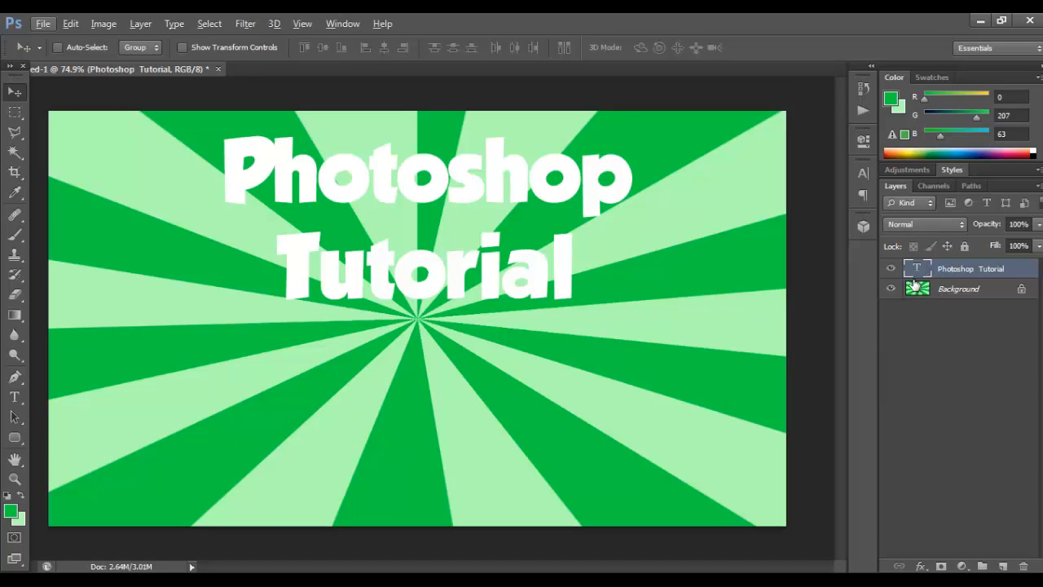
Step: Pick white (ffffff) as the text color of the "Photoshop Tutorial" title
double_click(916, 274)
left_click(492, 49)
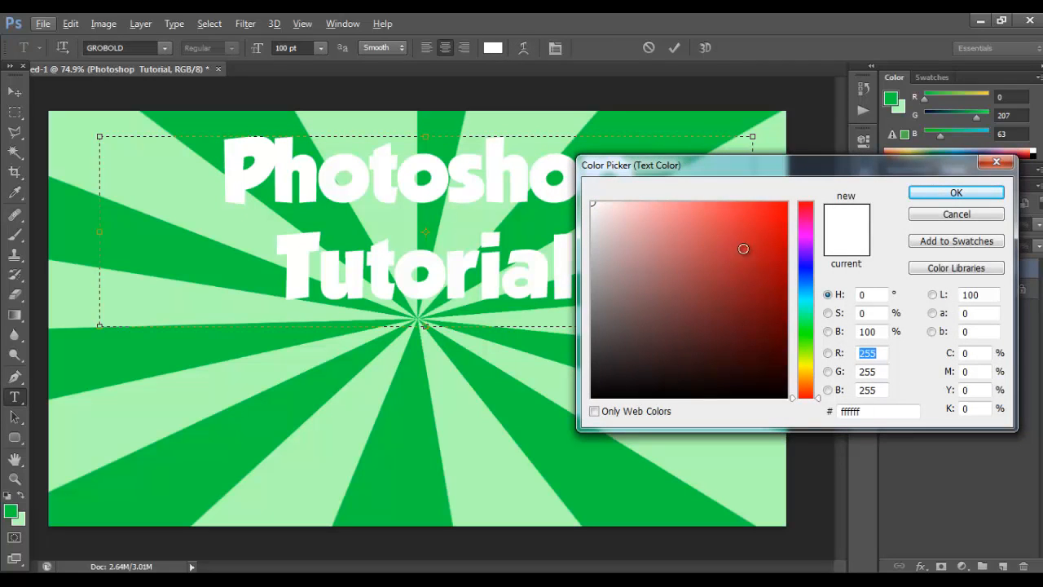
mouse_move(763, 244)
left_mouse_down()
mouse_move(764, 223)
mouse_move(787, 202)
mouse_move(590, 201)
left_mouse_up()
left_click(937, 192)
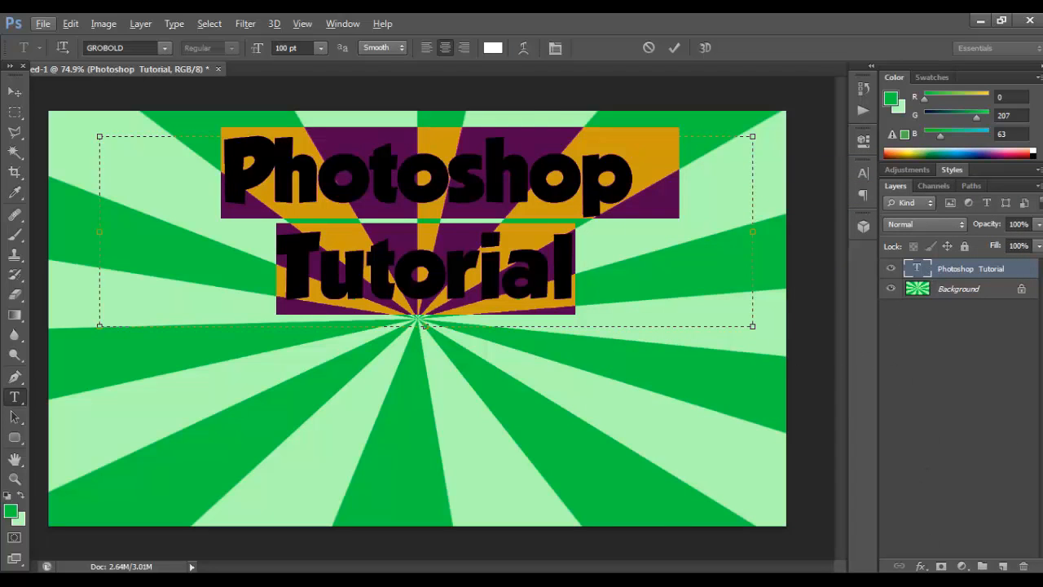
Step: Add a 6 px black outside Stroke to the "Photoshop Tutorial" text layer
left_click(921, 565)
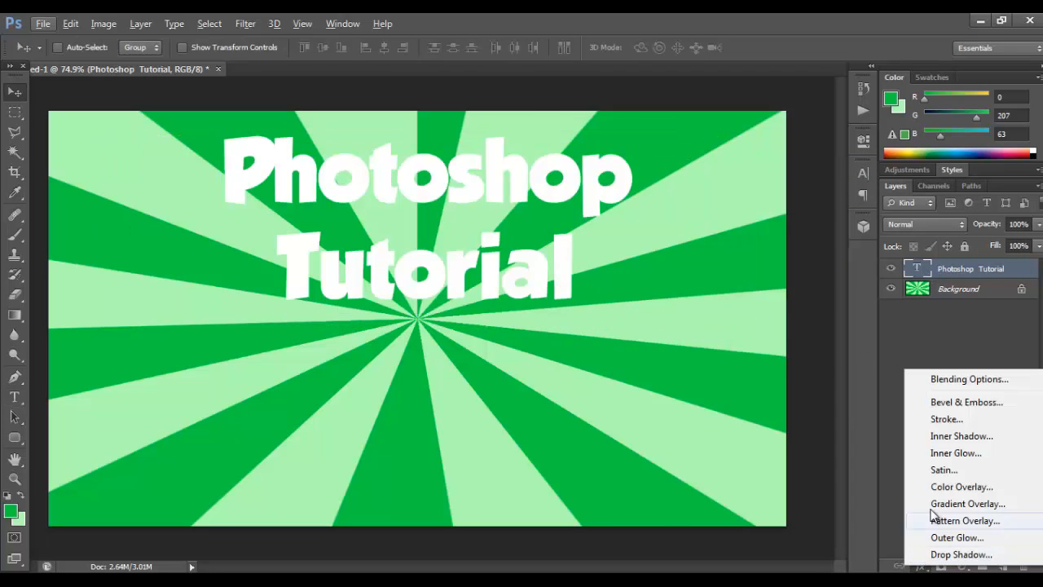
left_click(945, 419)
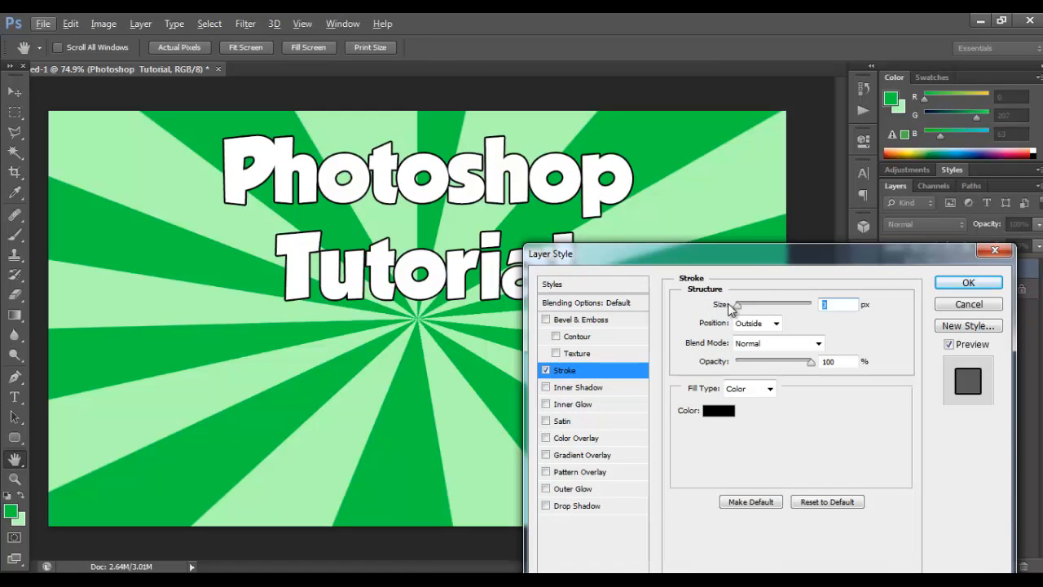
left_click_drag(750, 264, 575, 176)
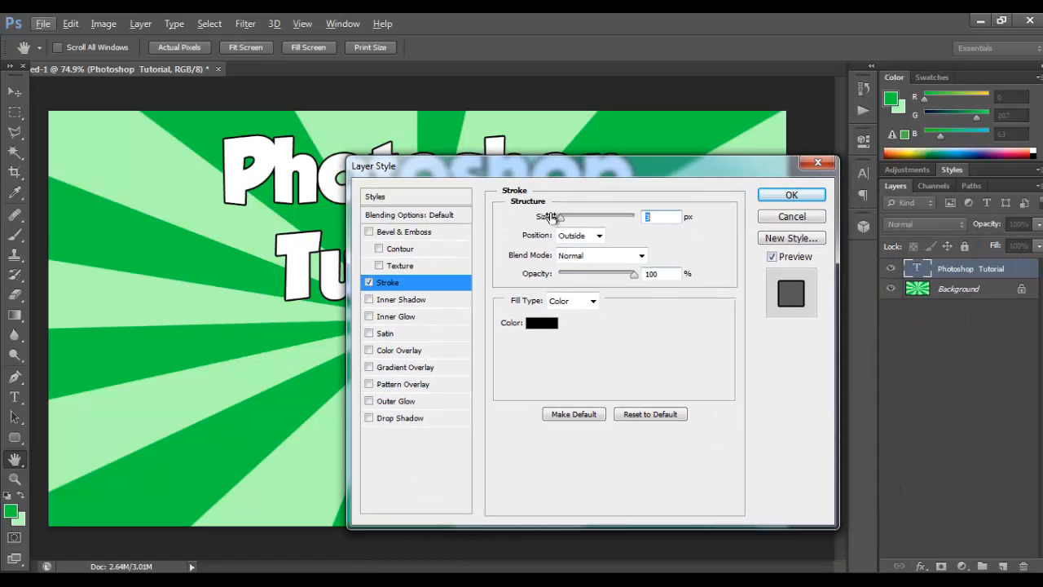
left_click_drag(585, 174, 769, 195)
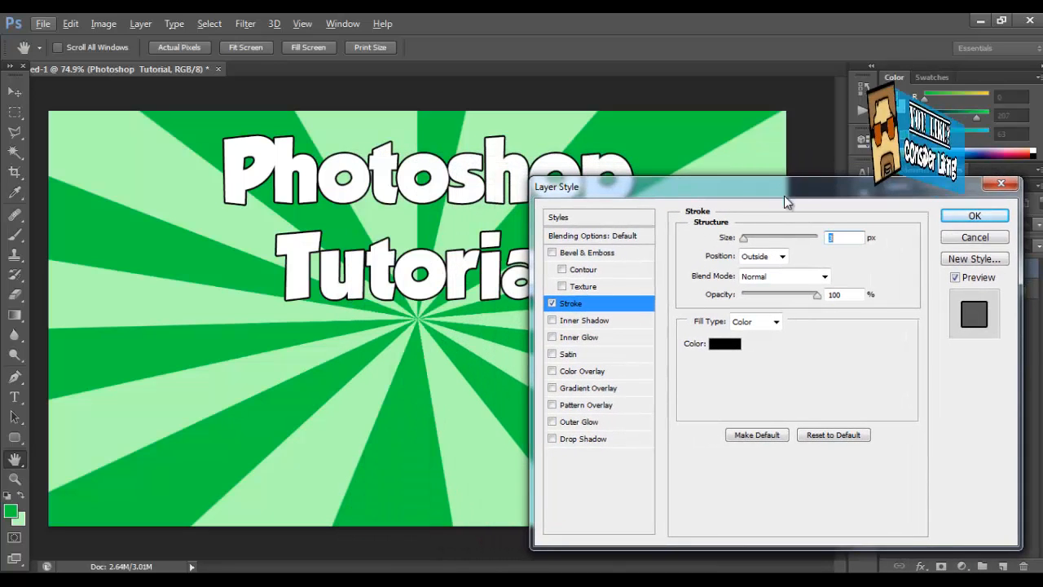
left_click_drag(651, 187, 626, 169)
left_click_drag(719, 224, 722, 224)
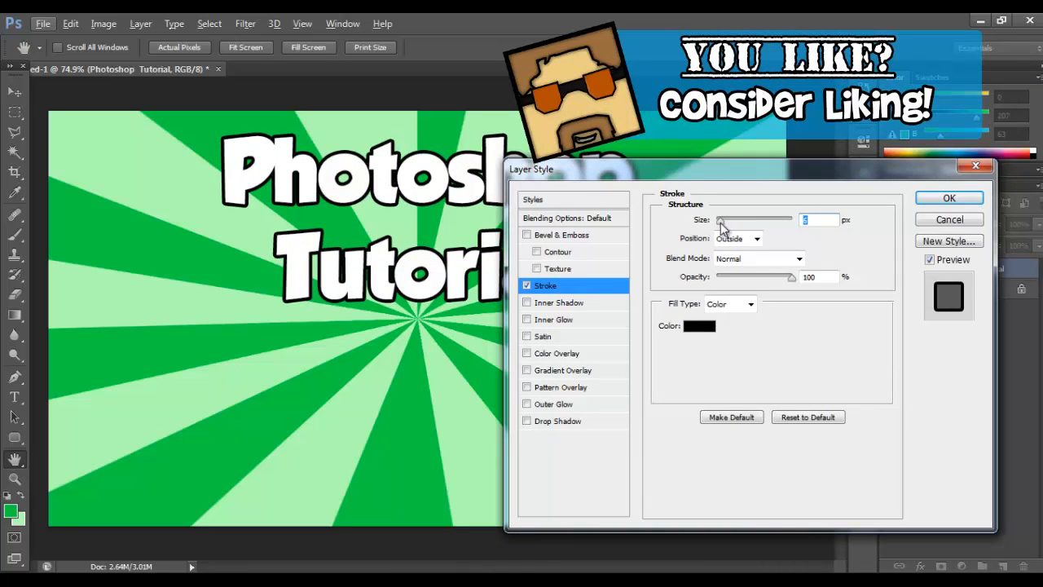
left_click(948, 200)
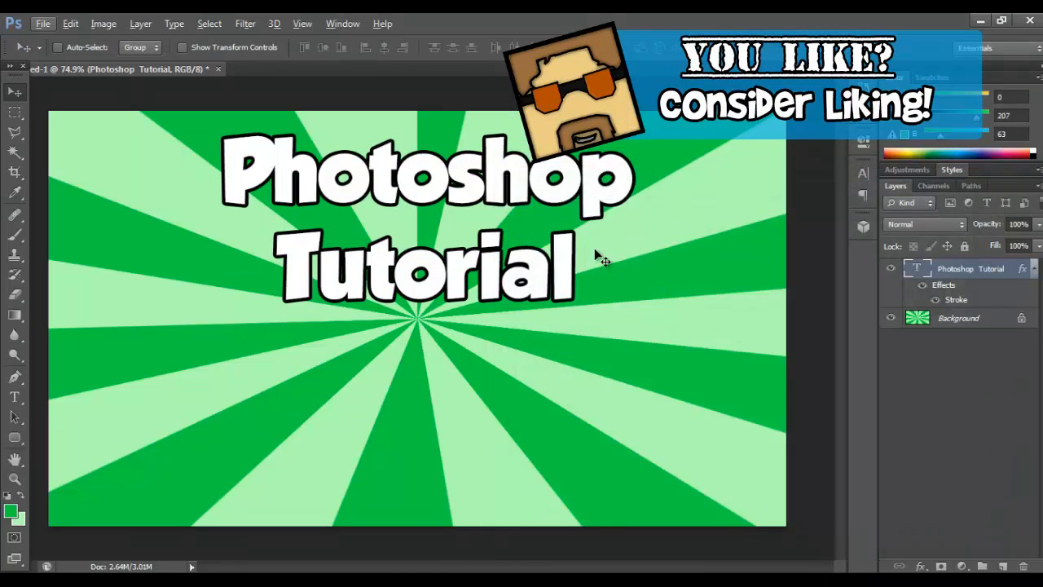
Step: Draw a second wide text box below the title and enter "Creating" in it
scroll(563, 255, "down", 5)
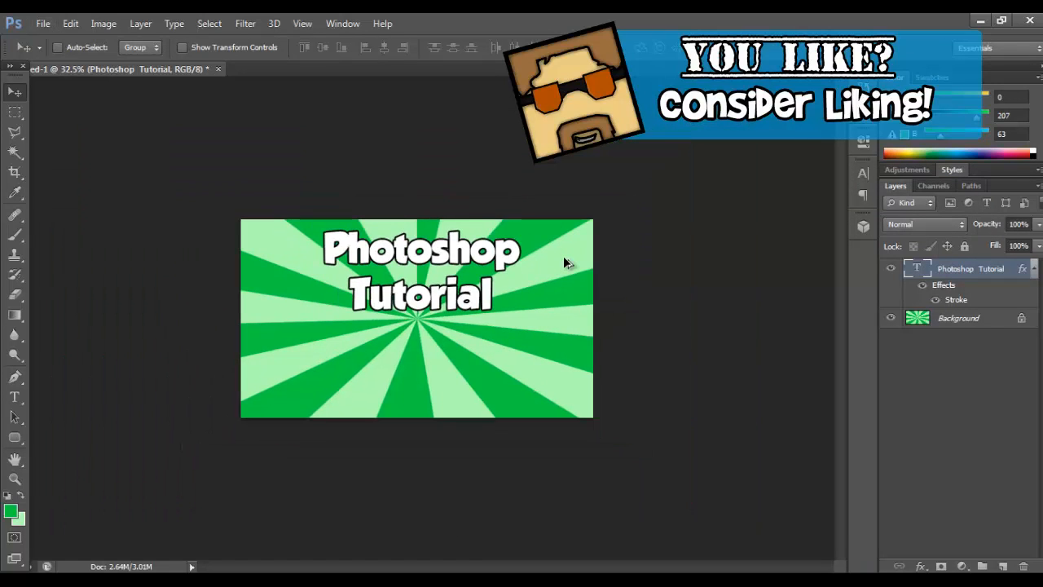
scroll(564, 257, "down", 3)
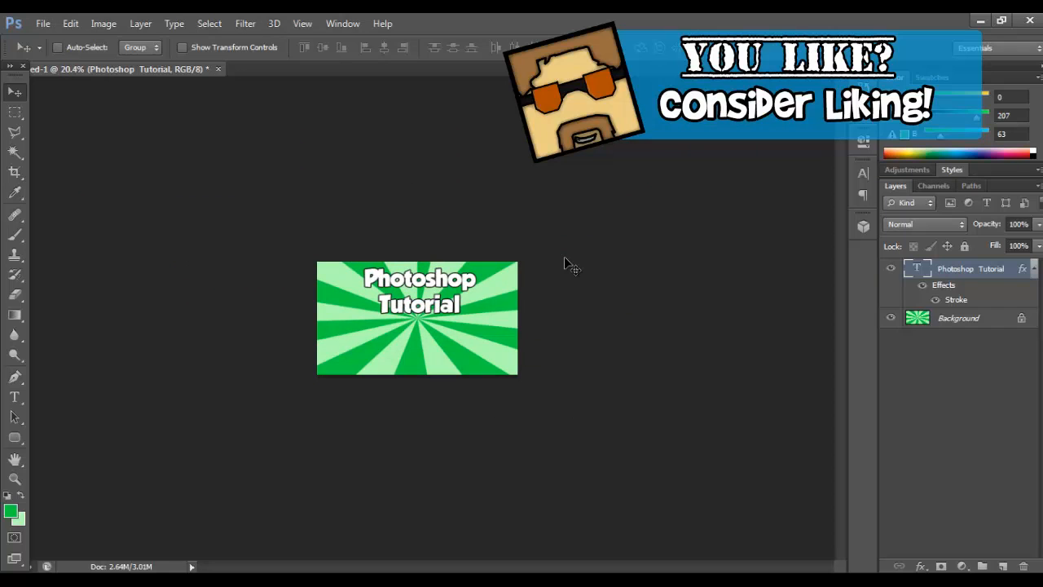
scroll(479, 300, "up", 6)
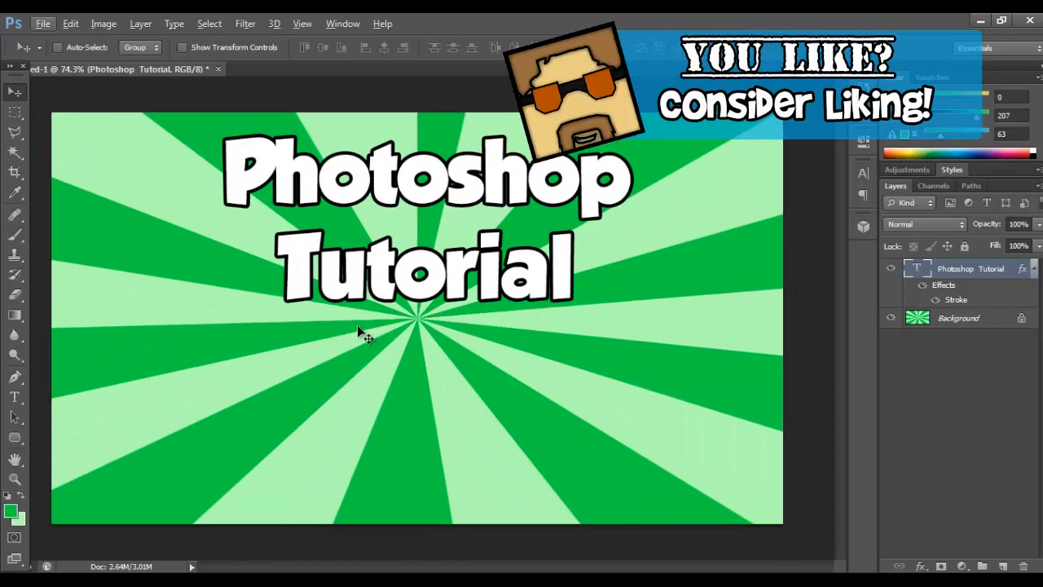
left_click(18, 402)
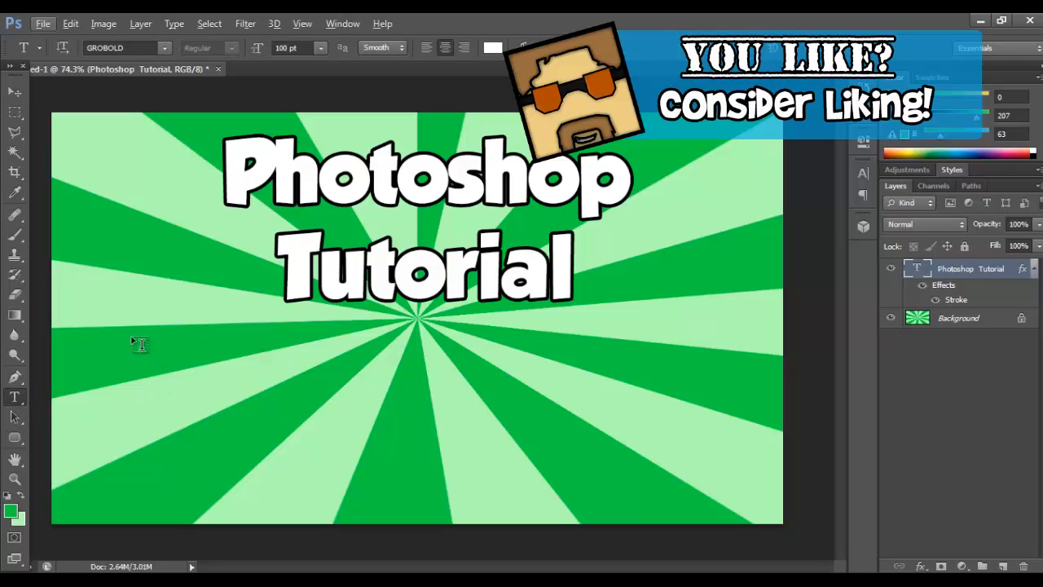
left_click_drag(102, 326, 726, 475)
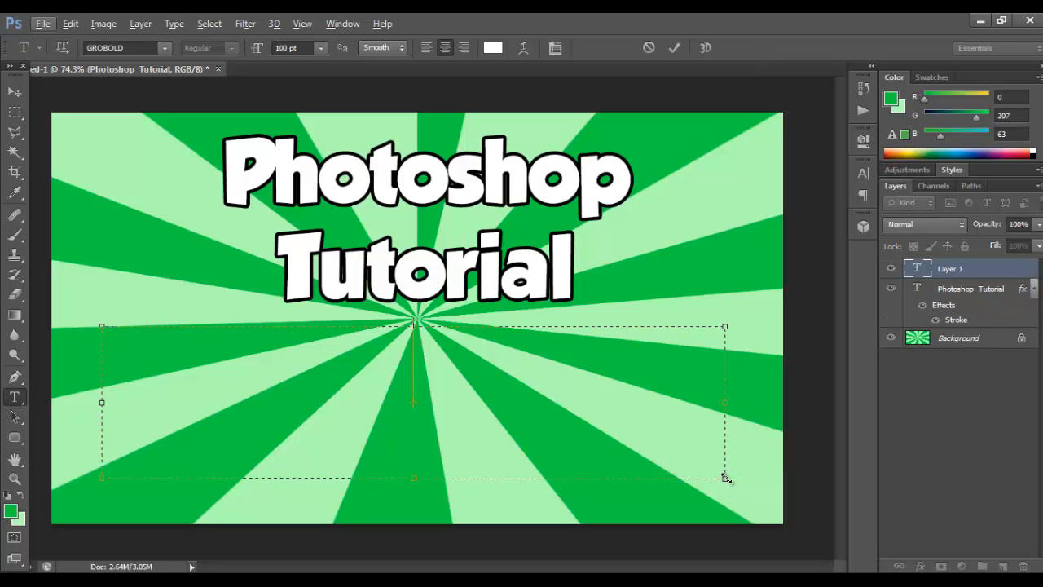
type("Creating")
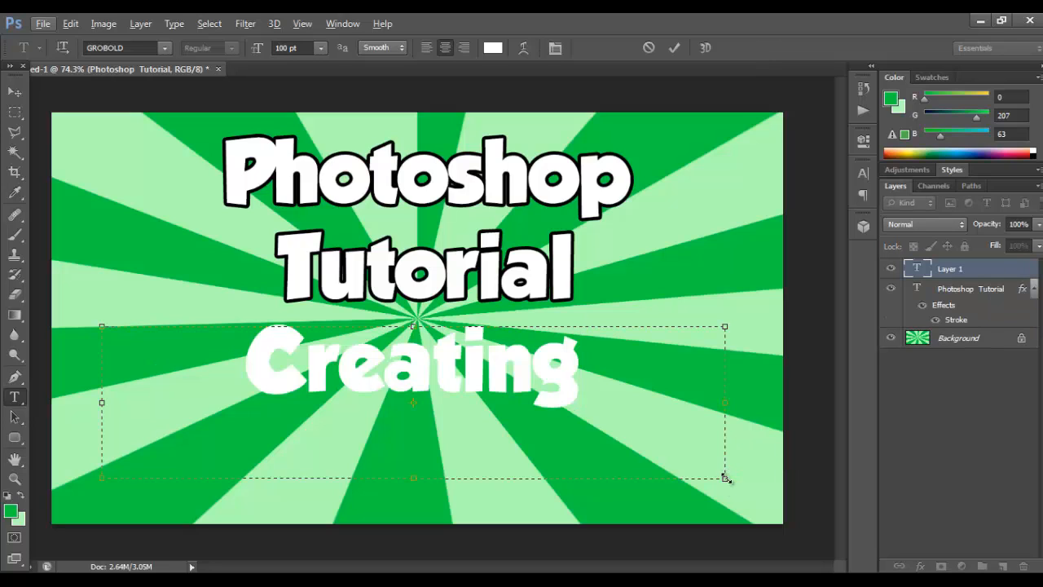
Step: Reduce the "Creating" text to 50 pt and extend it to read "Creating A Thumbnail"
left_click_drag(622, 396, 633, 356)
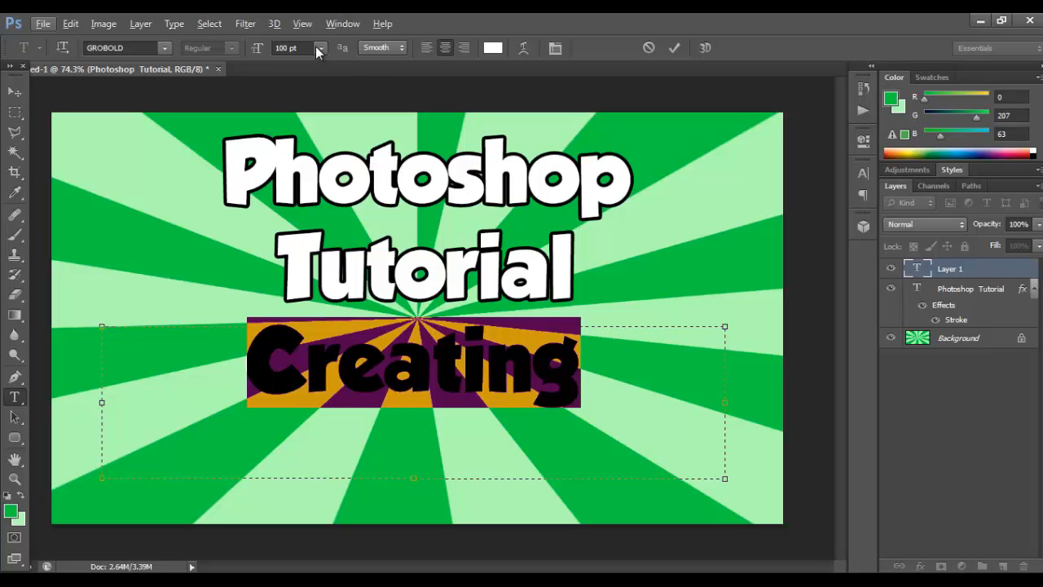
left_click(261, 47)
type("50")
key("Return")
left_click(509, 336)
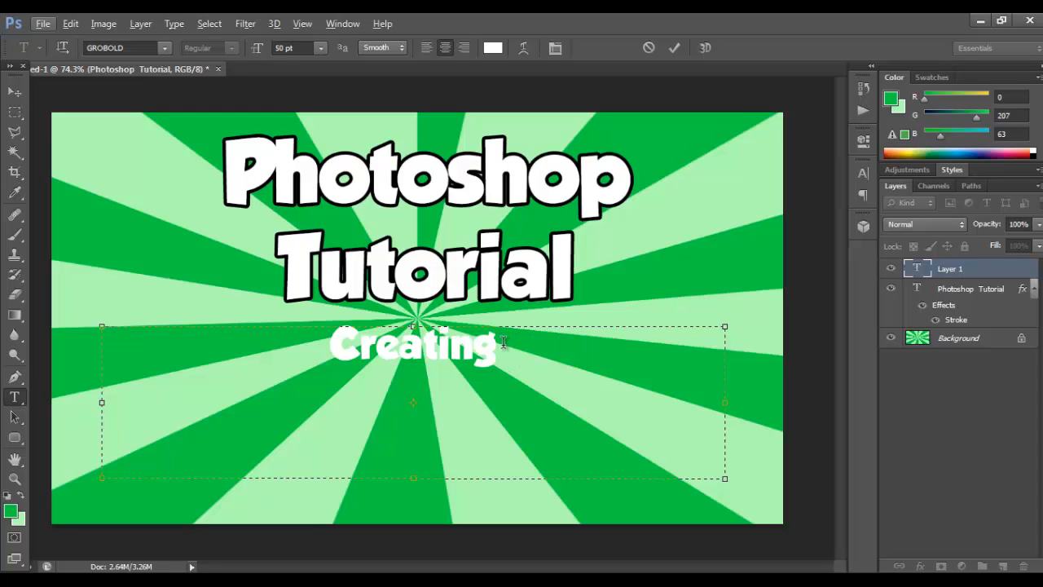
type("A Thumbnail")
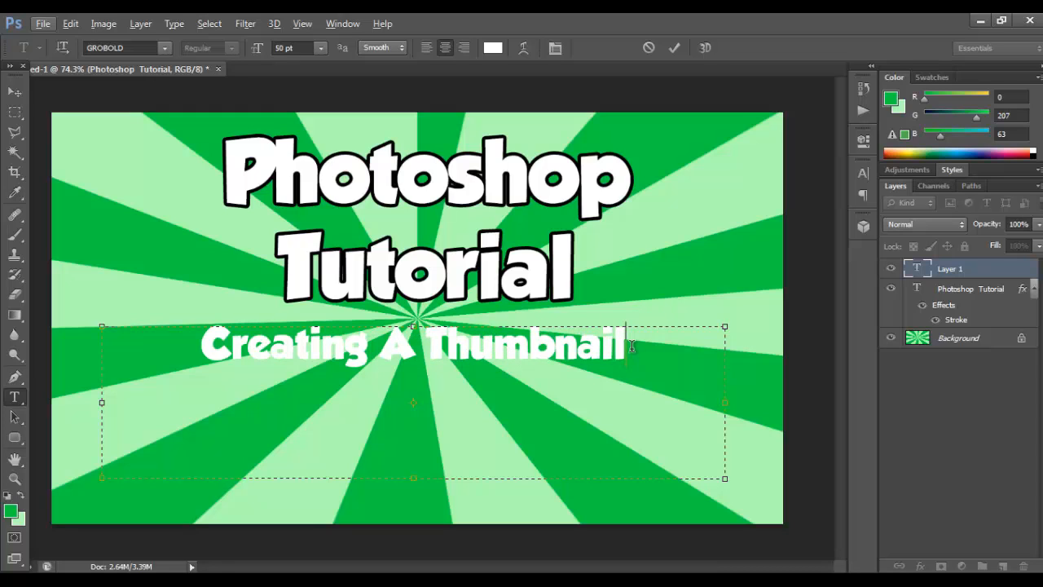
Step: Set the font size of the whole "Creating A Thumbnail" text to 75 pt
left_click_drag(626, 344, 141, 333)
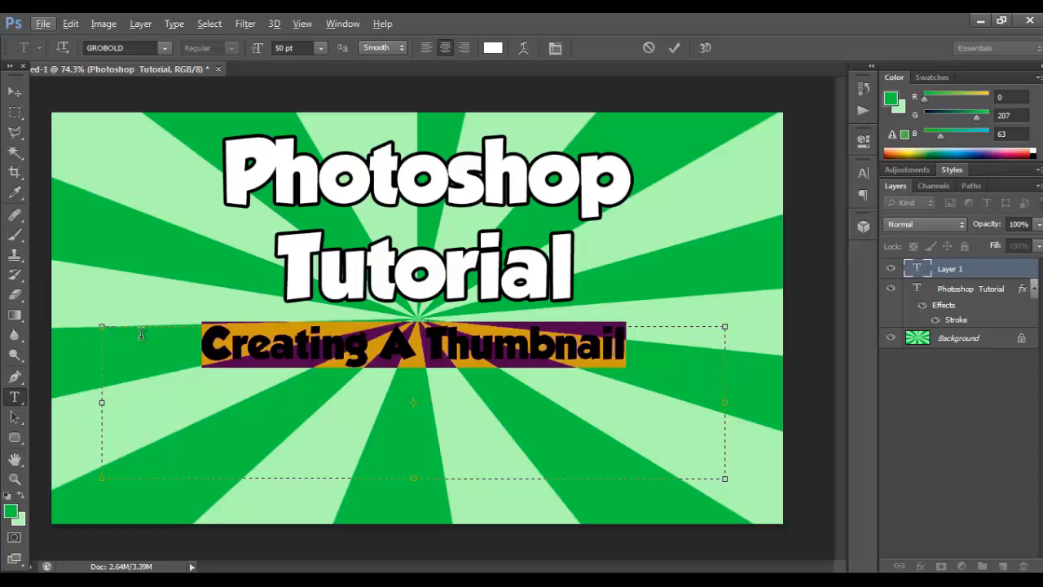
double_click(284, 48)
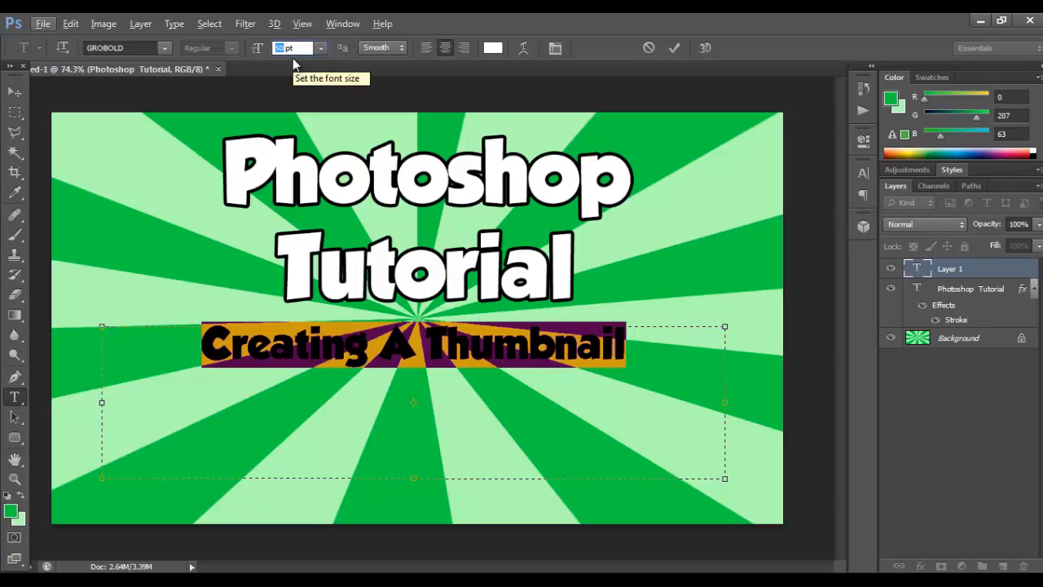
type("75")
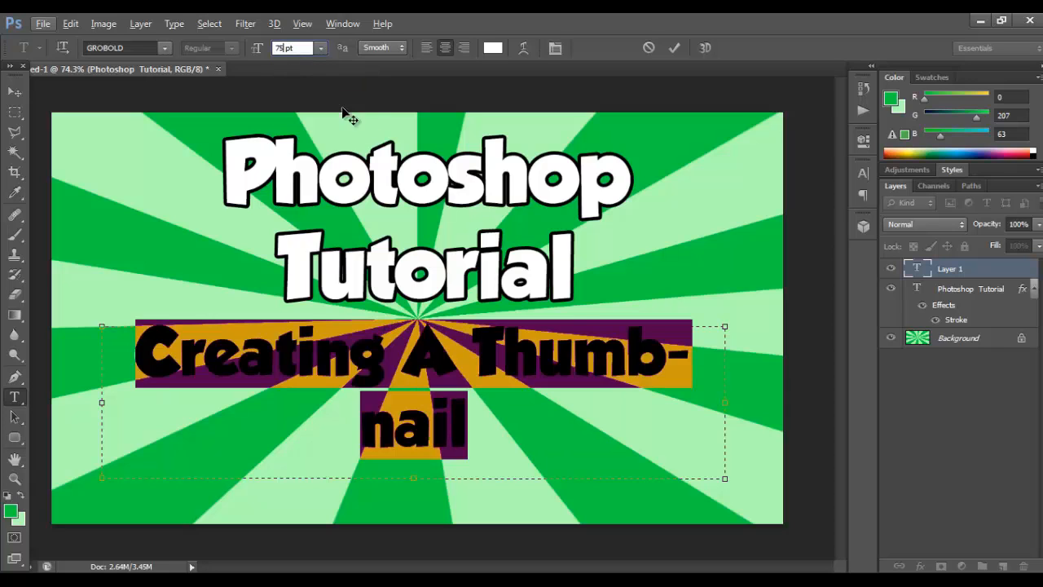
left_click(13, 94)
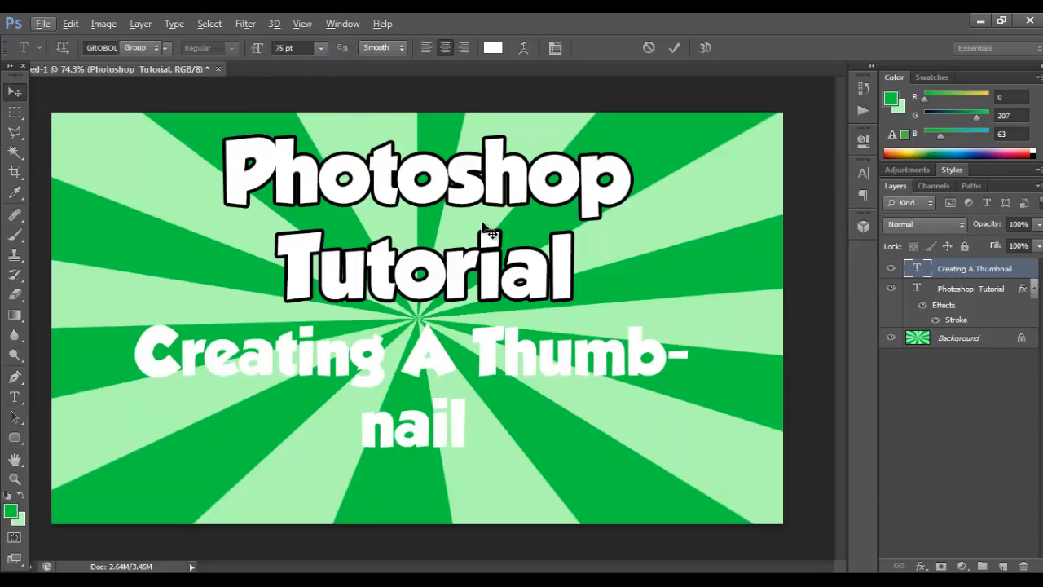
Step: Resize the "Creating A Thumbnail" text box to about 23.4 by 9.1 cm, wrapping "Thumbnail" whole, and center the text under the title
double_click(920, 272)
left_click_drag(725, 479, 628, 531)
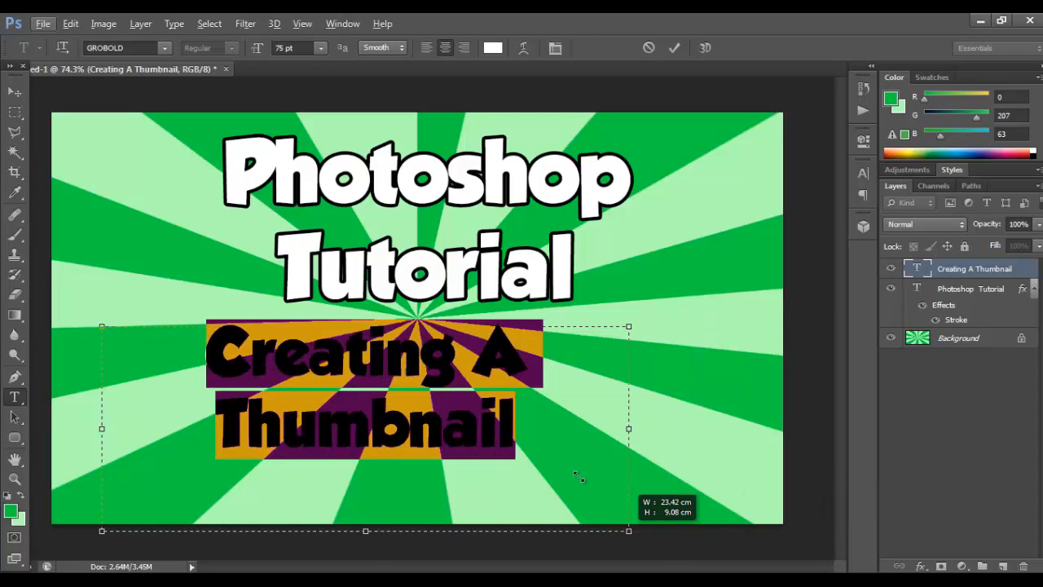
left_click(15, 92)
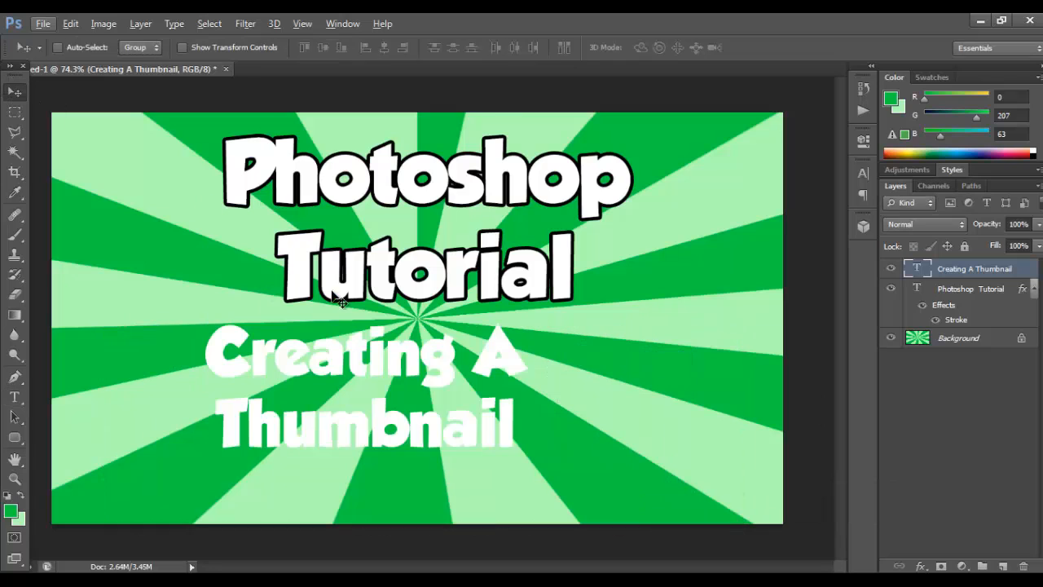
left_click_drag(379, 360, 440, 361)
Step: Change the text color of "Creating A Thumbnail" to bright blue (231efe)
double_click(916, 269)
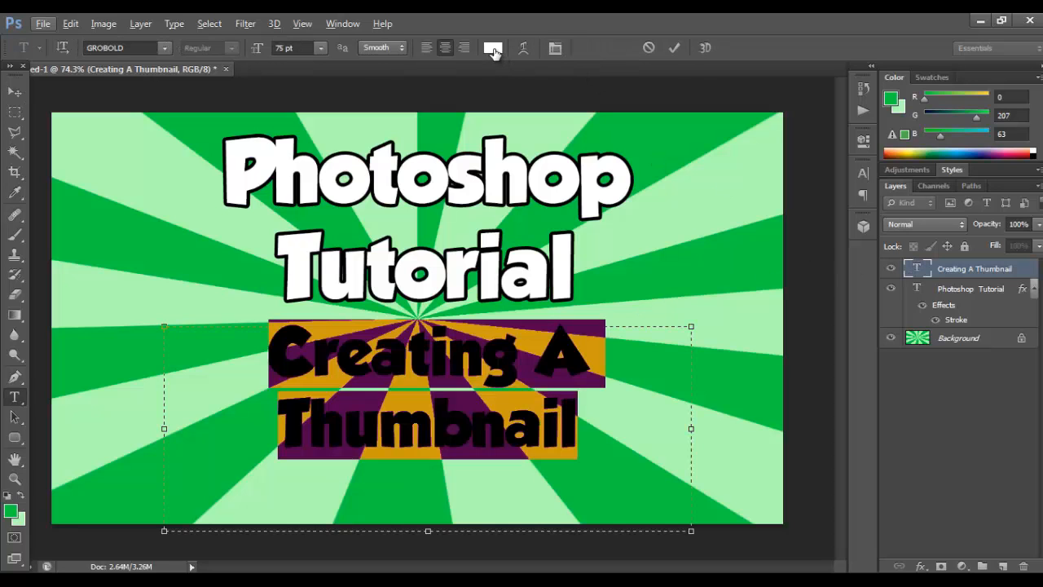
left_click(493, 50)
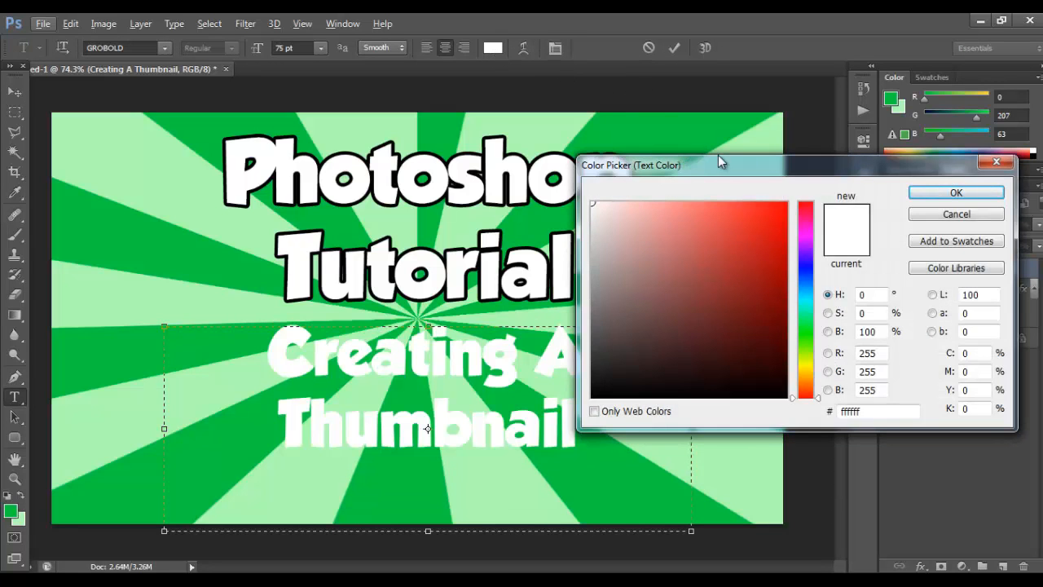
left_click_drag(718, 157, 574, 54)
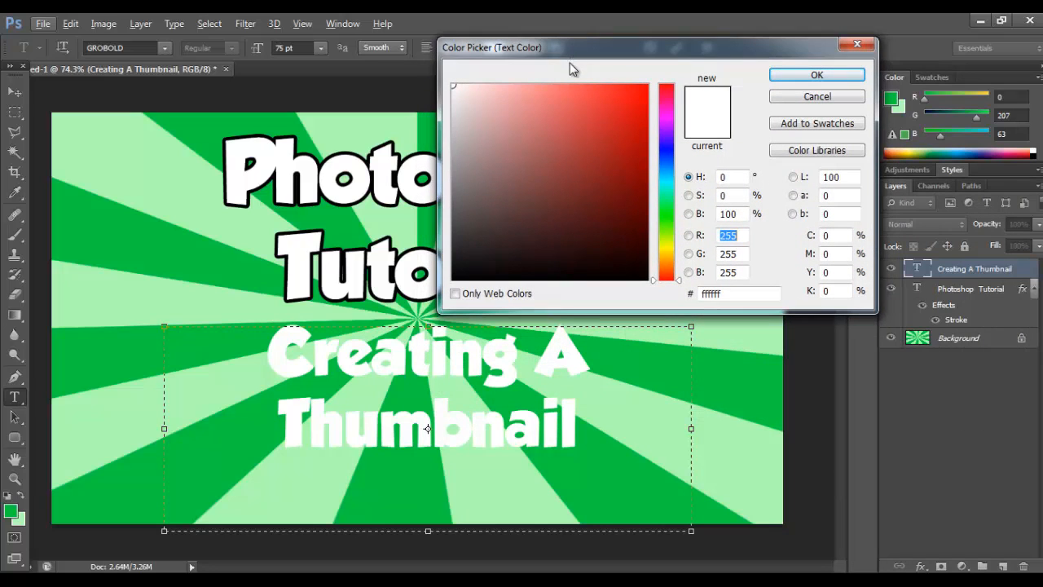
left_click(669, 150)
left_click(625, 85)
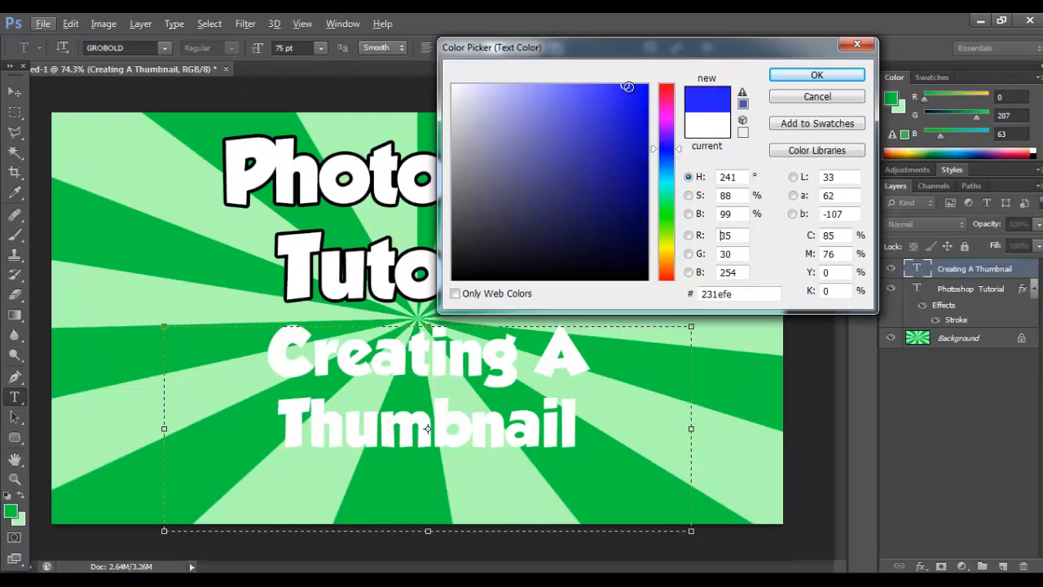
left_click(784, 76)
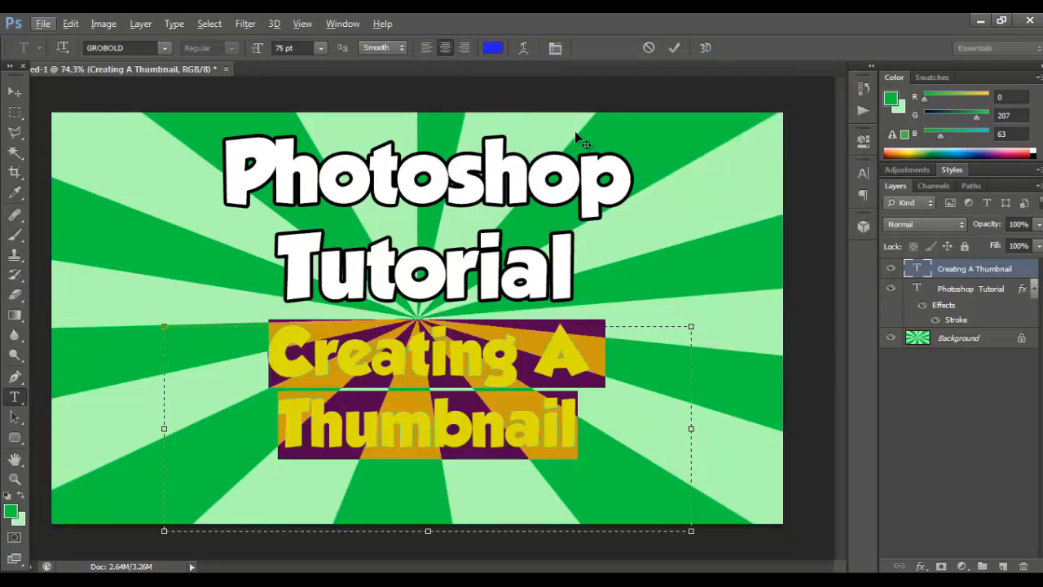
left_click(601, 364)
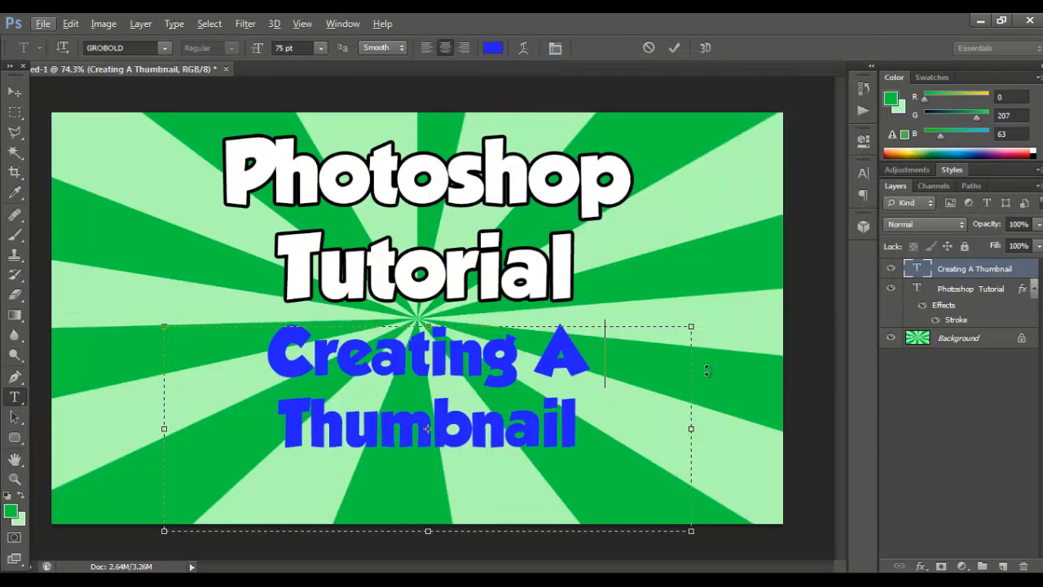
Step: Add a 4 px black outside Stroke to the "Creating A Thumbnail" text layer
left_click(920, 565)
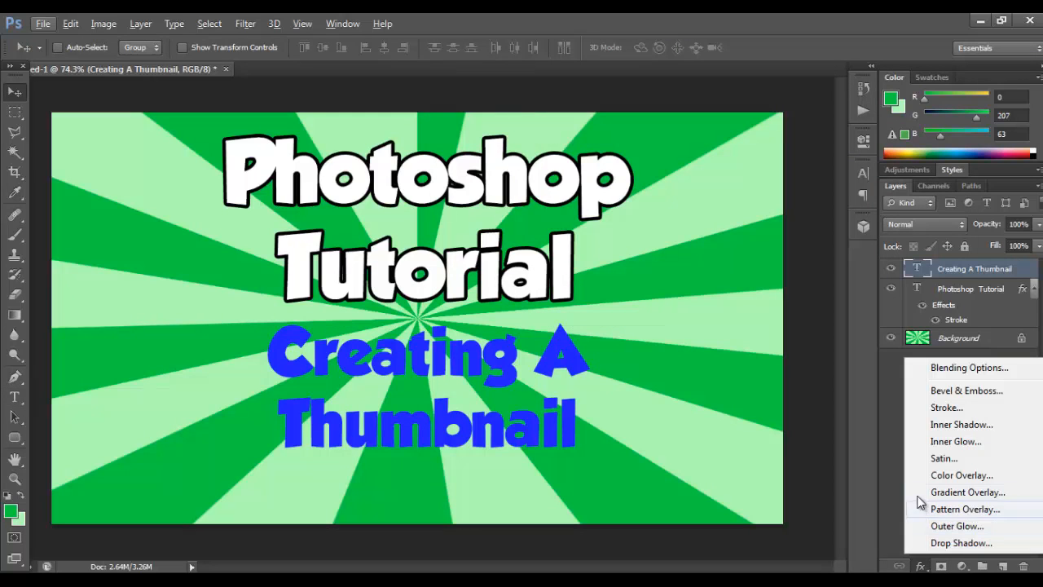
left_click(955, 410)
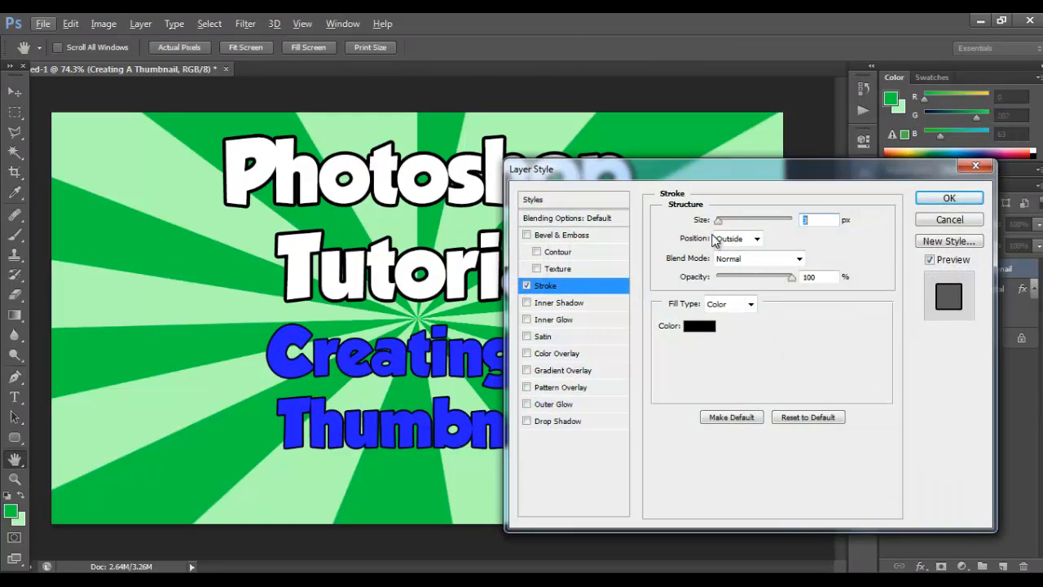
left_click_drag(719, 221, 720, 221)
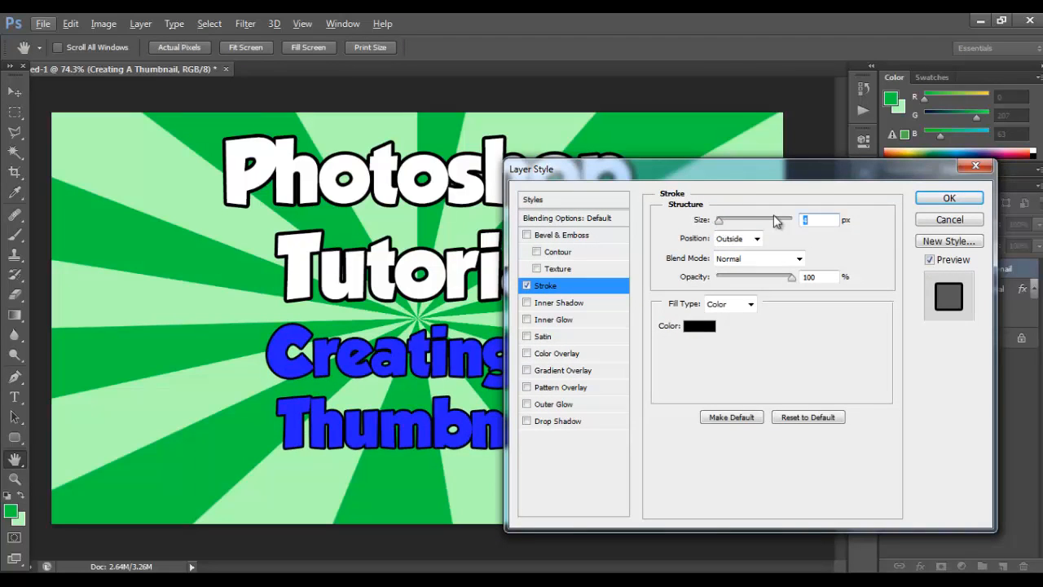
left_click(929, 200)
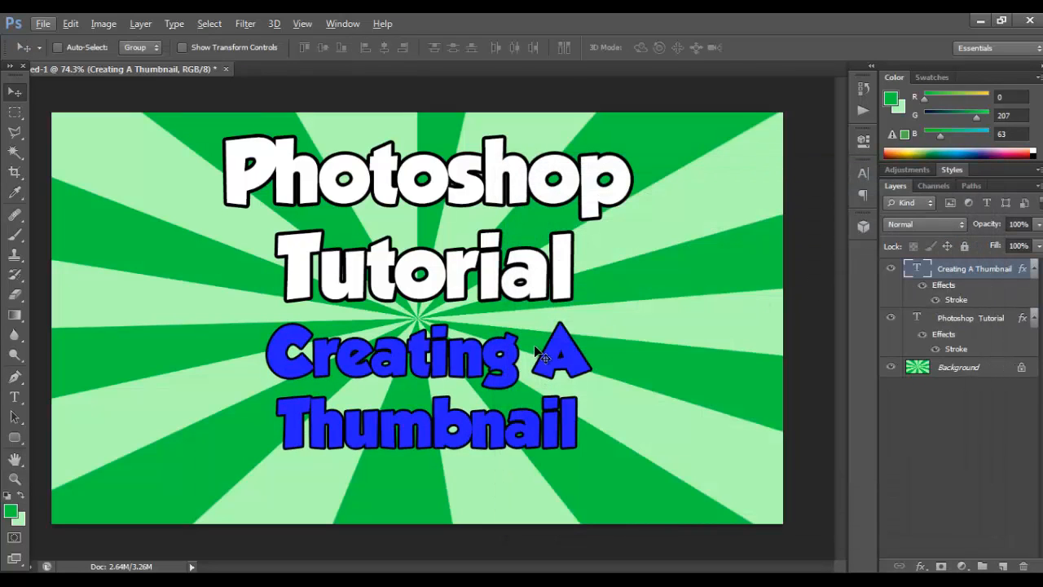
Step: Move the "Creating A Thumbnail" text slightly down and to the left, and select all of its text for editing
left_click_drag(454, 356, 437, 372)
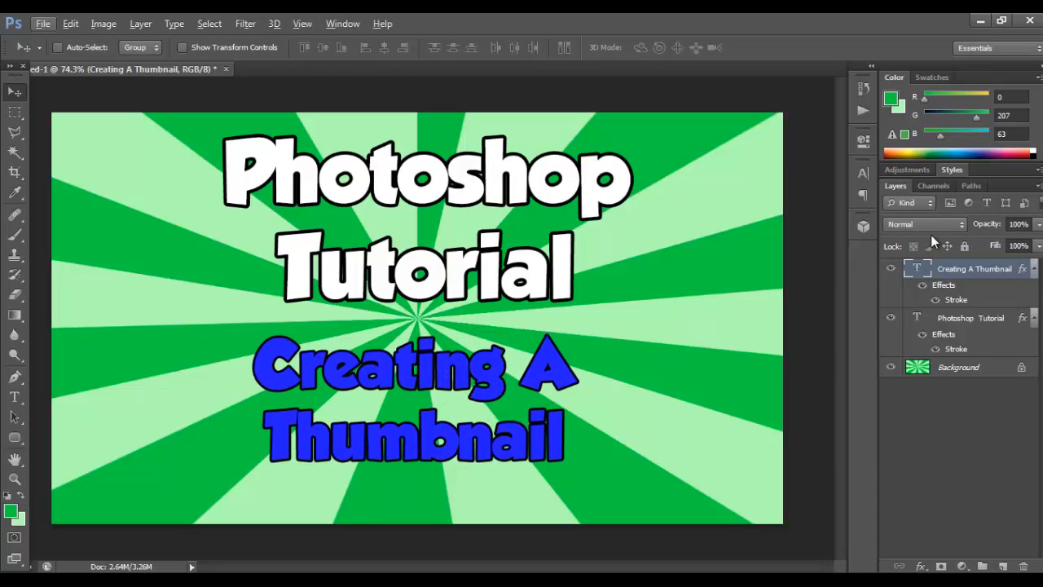
double_click(918, 269)
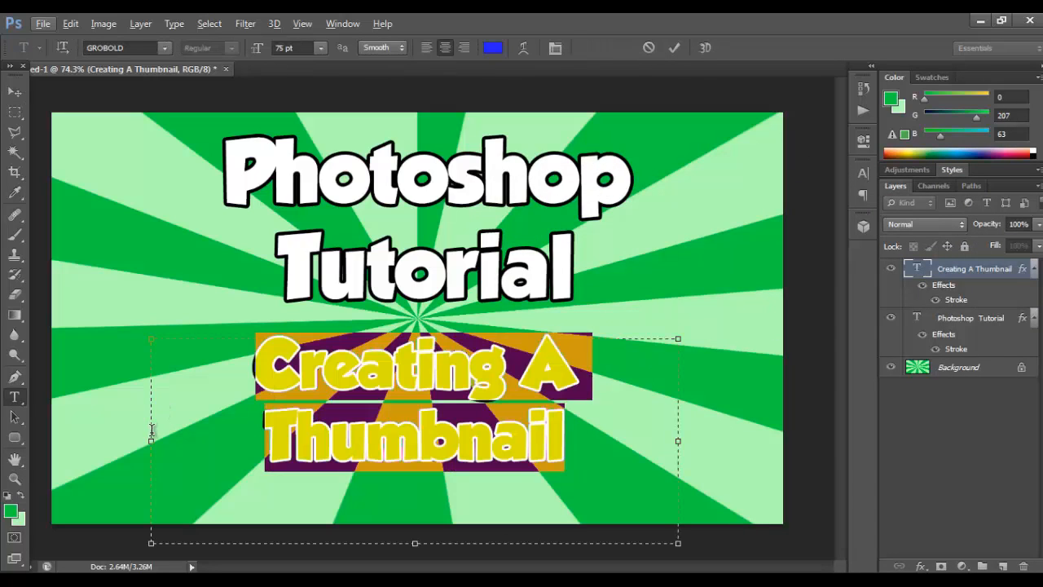